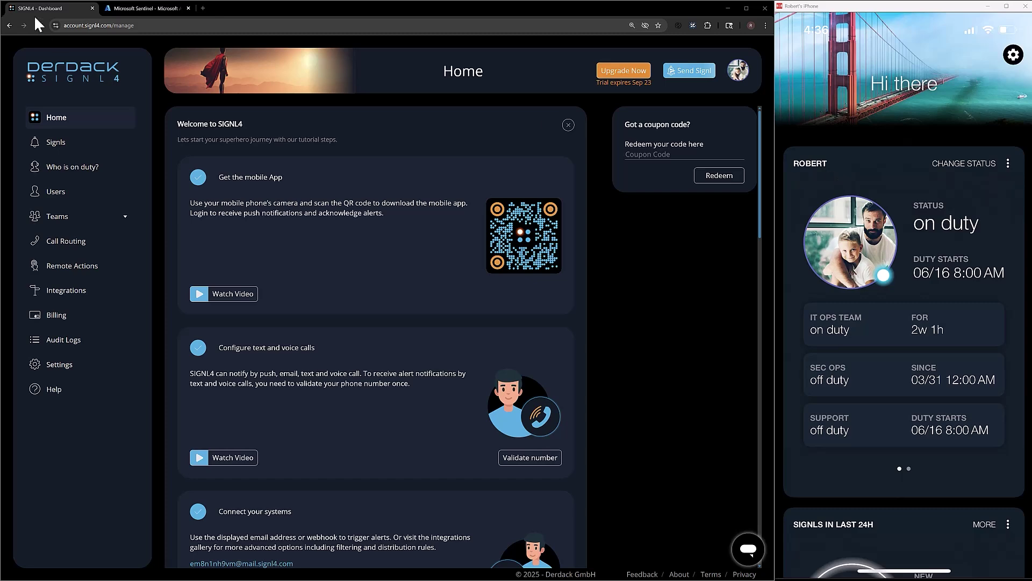
Search the SIGNL4 integration gallery for "sentinel" and open the Microsoft Sentinel, etc. integration
left_click(141, 8)
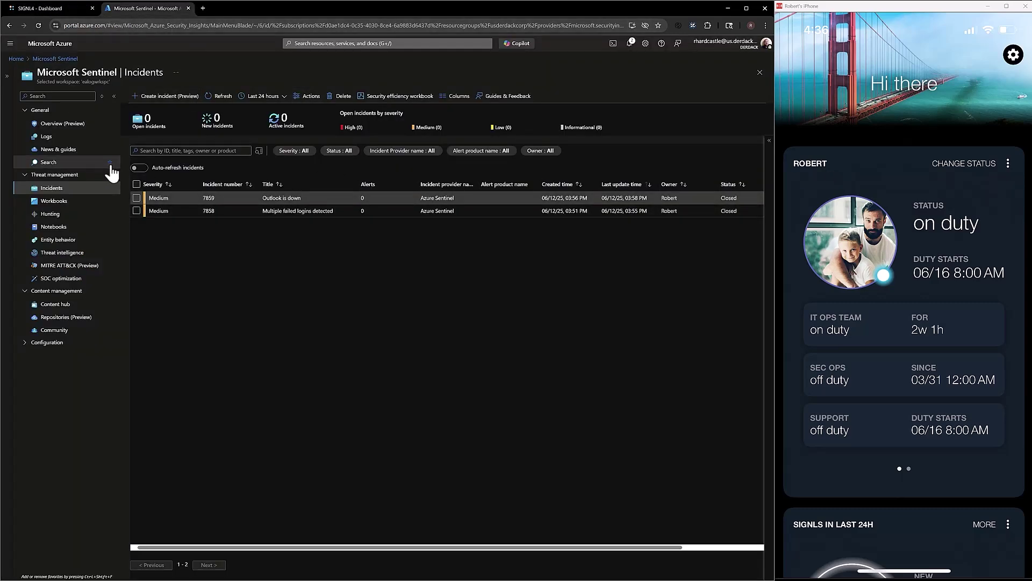
left_click(27, 8)
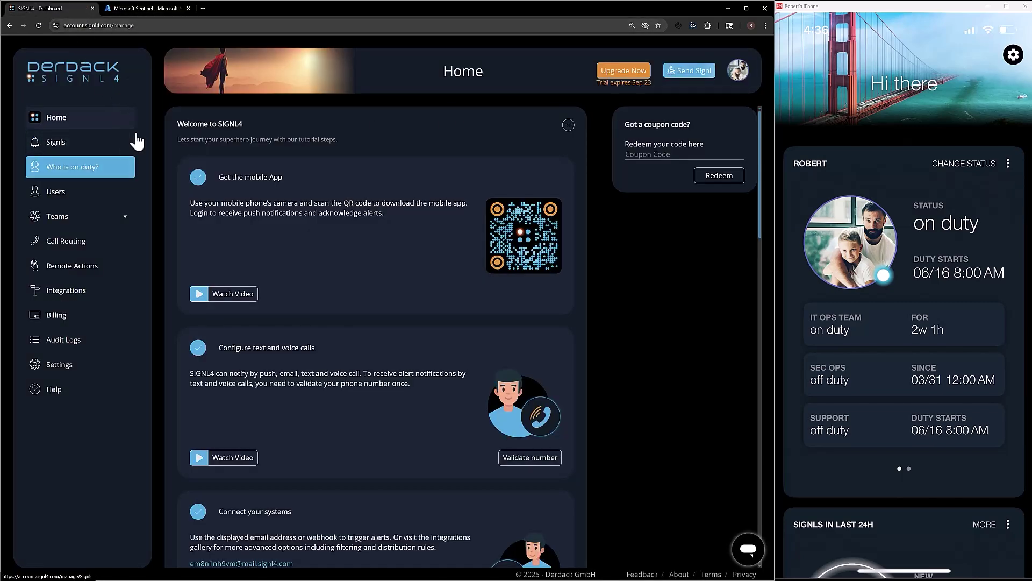
left_click(74, 293)
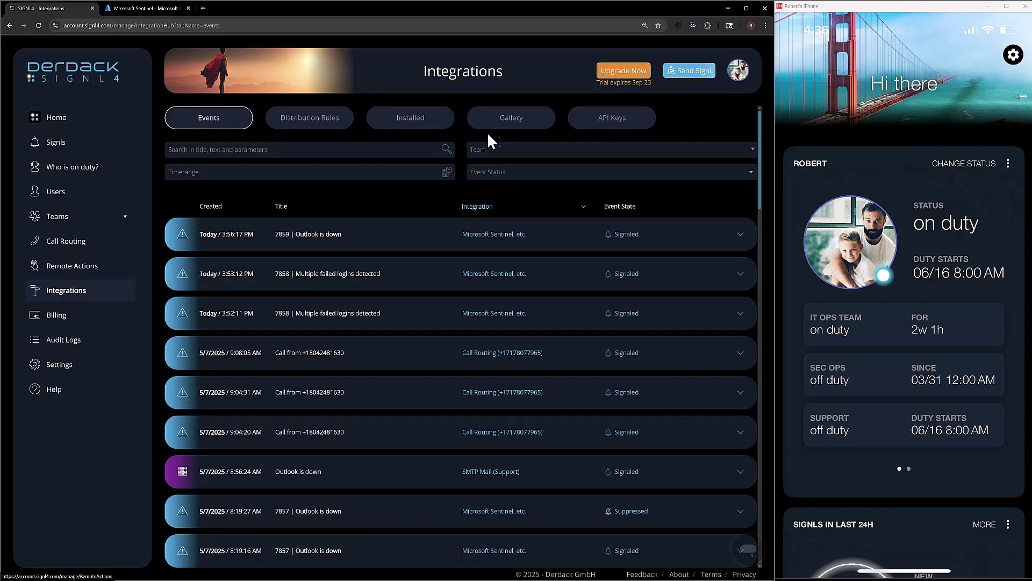
left_click(510, 123)
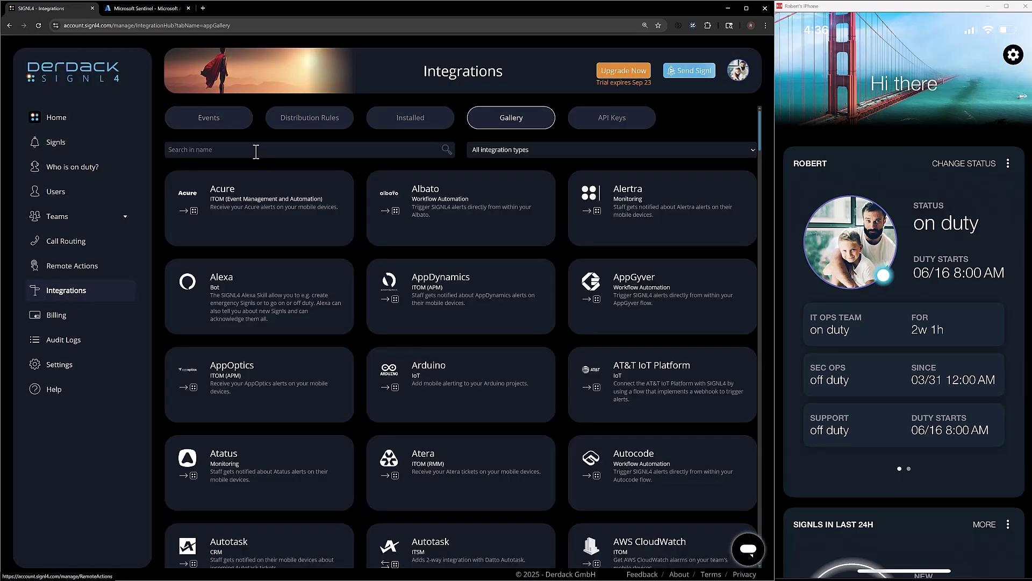
left_click(256, 150)
type("sentinel")
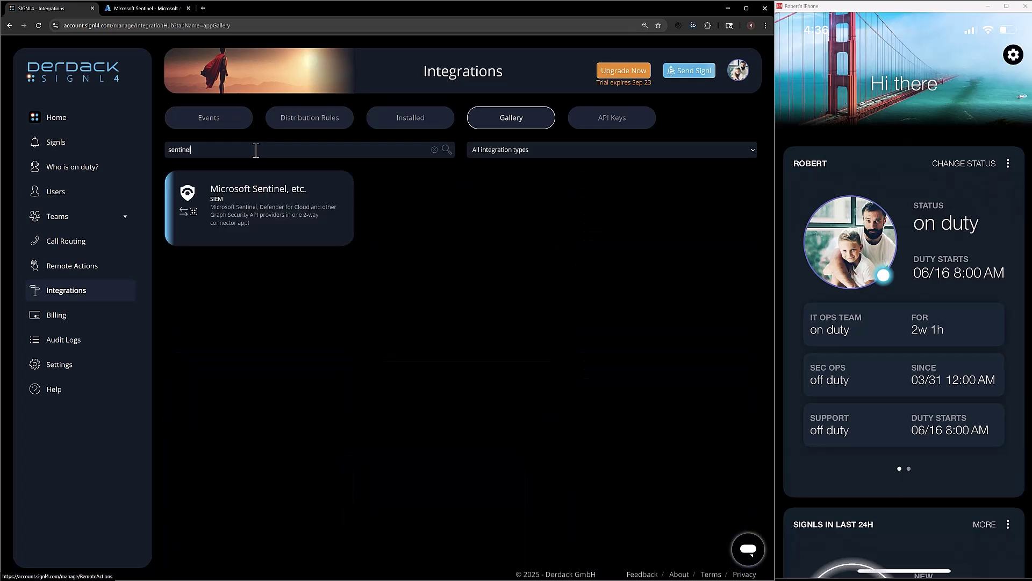
left_click(285, 202)
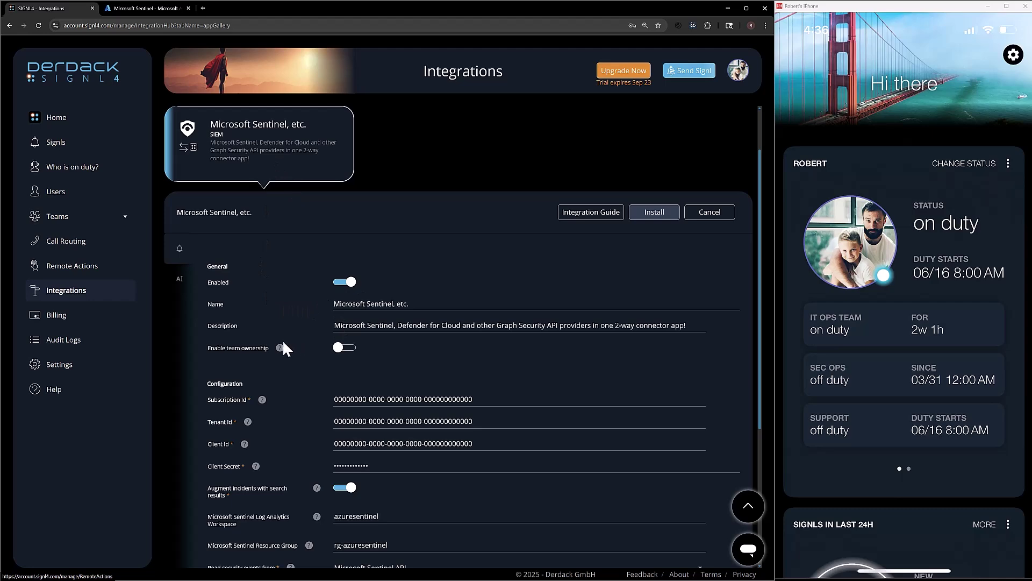
Review the integration guide's deployment procedure and its linked PowerShell deployment script, and return to the integration settings
scroll(261, 343, "down", 1)
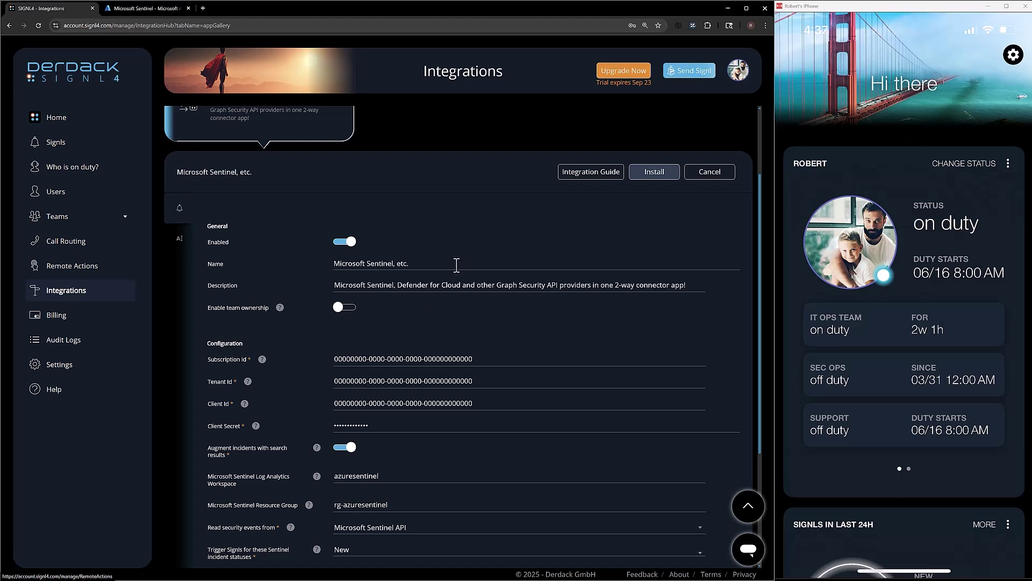
left_click(580, 174)
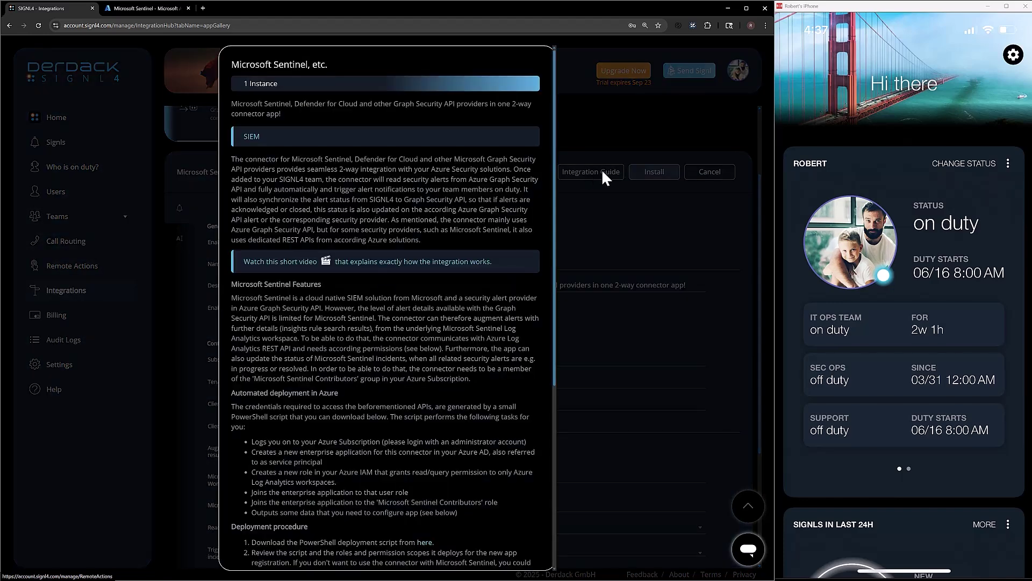
scroll(302, 277, "down", 3)
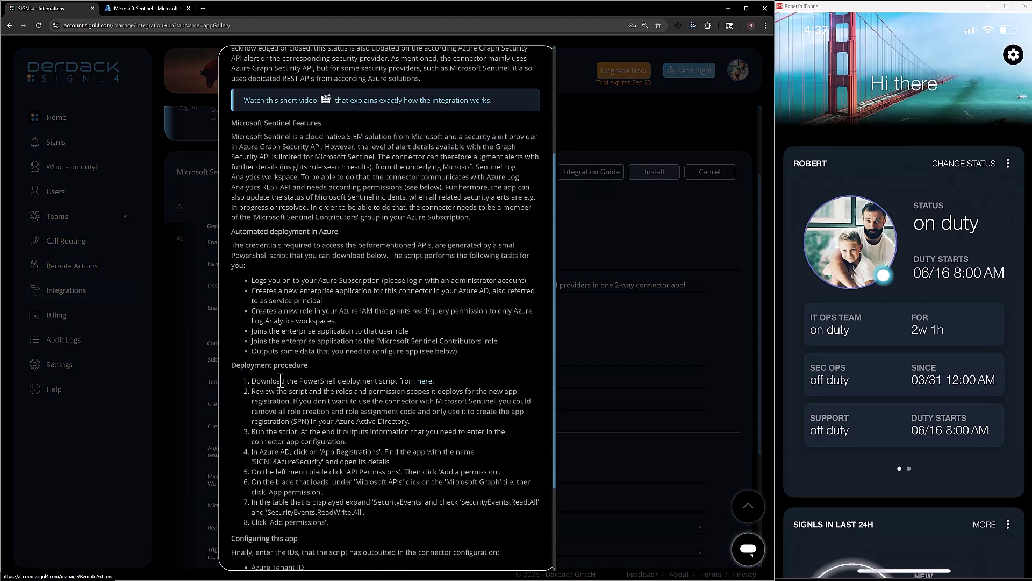
left_click_drag(281, 381, 361, 378)
left_click(425, 381)
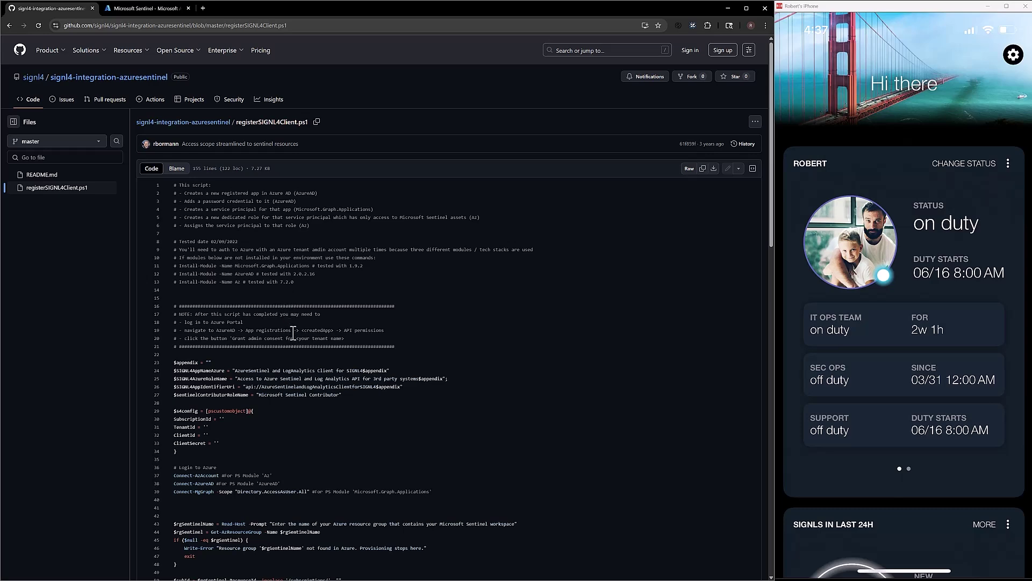
key("alt+Left")
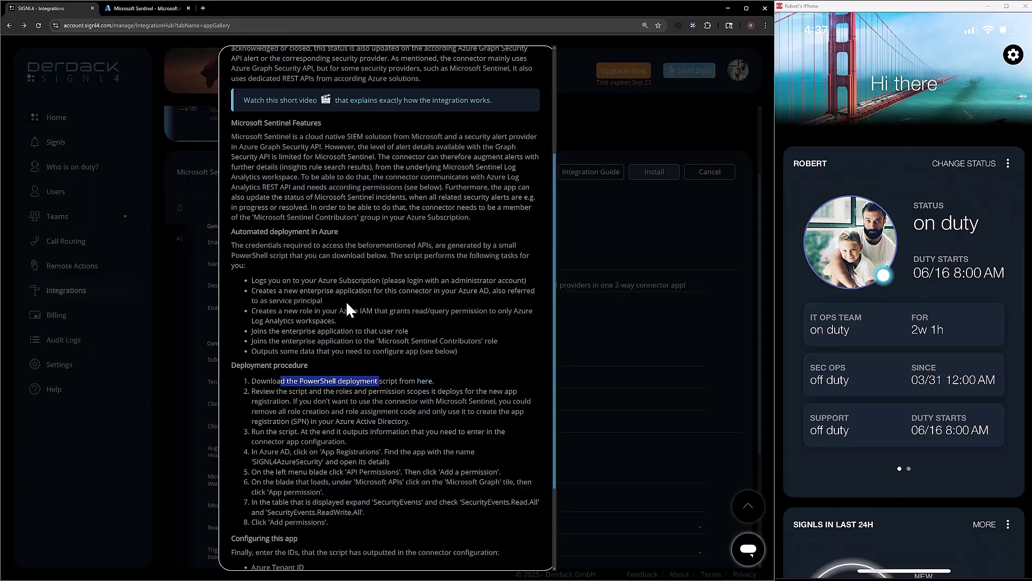
scroll(546, 318, "up", 10)
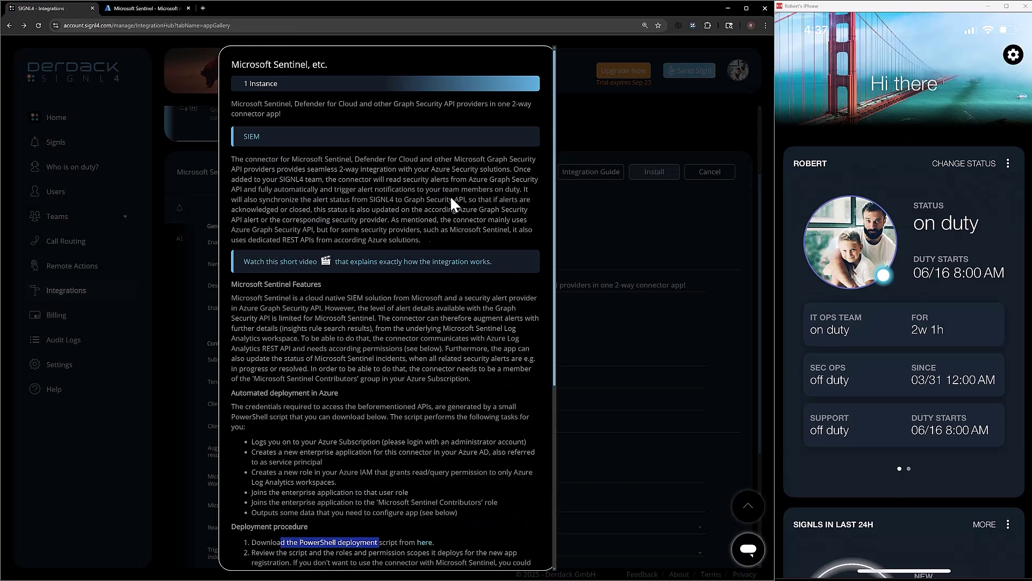
key("Escape")
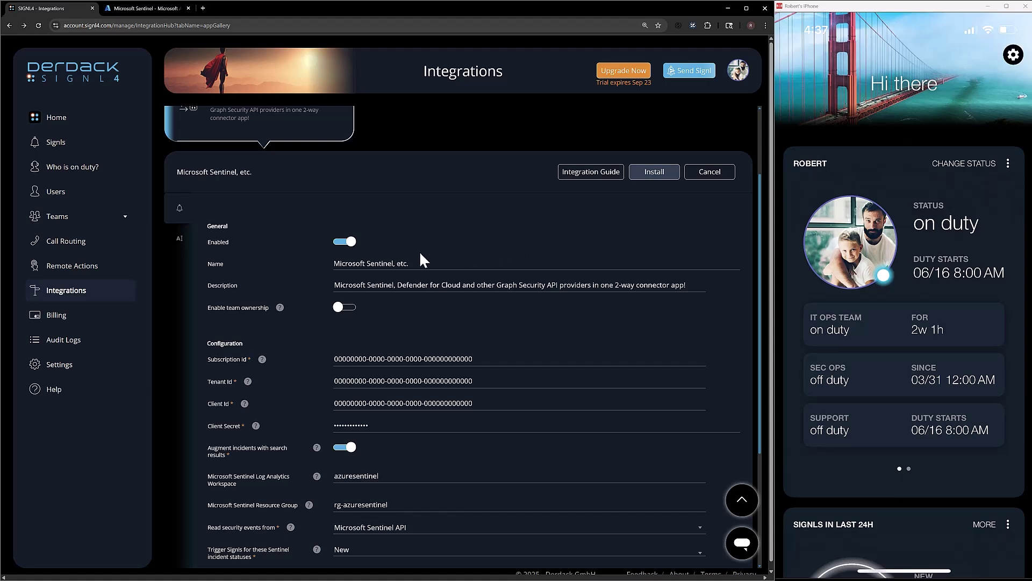
Turn off augmenting incidents with search results in the Microsoft Sentinel integration configuration
scroll(419, 355, "down", 2)
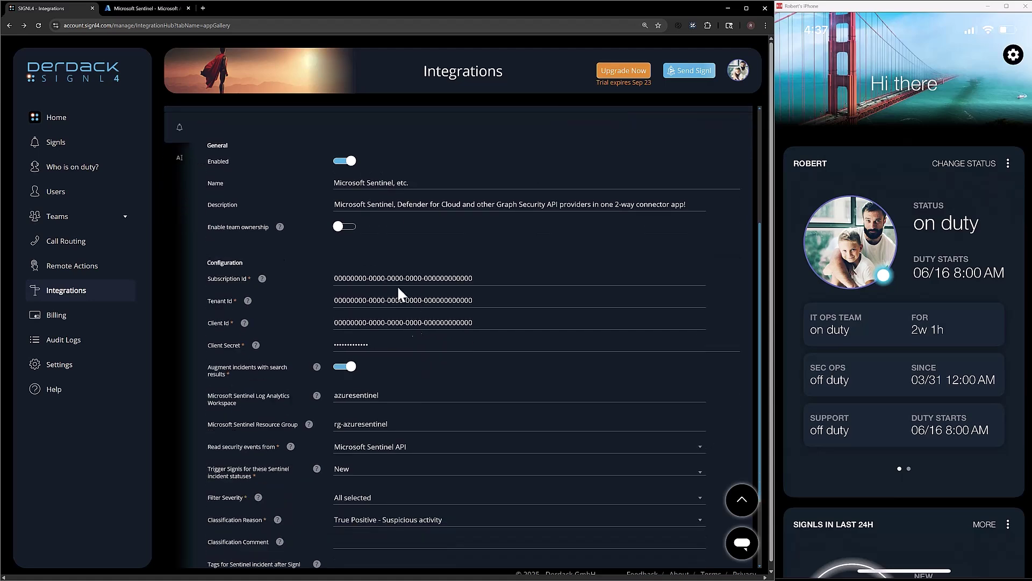
scroll(446, 255, "down", 2)
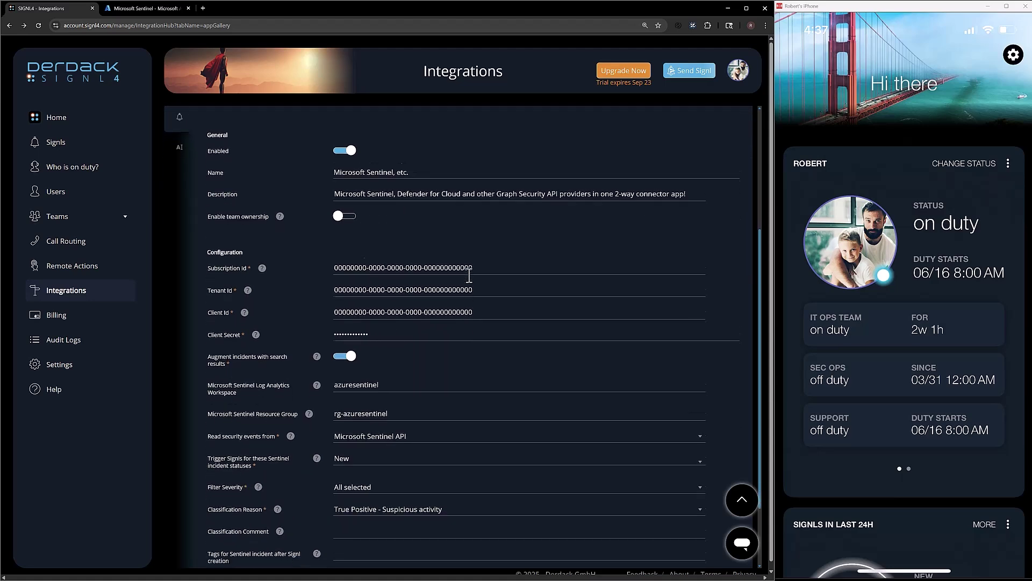
scroll(307, 218, "up", 4)
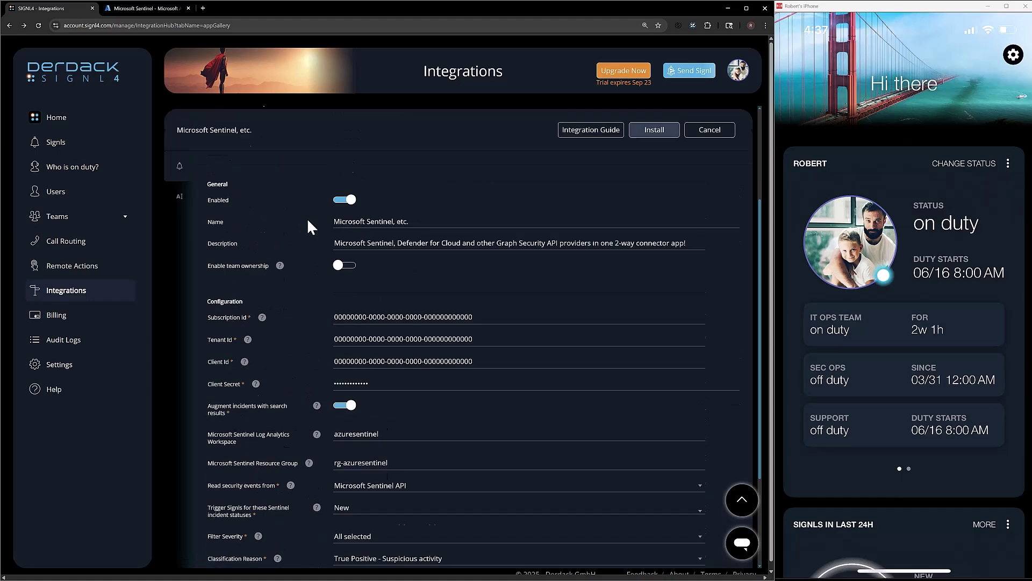
scroll(308, 221, "down", 4)
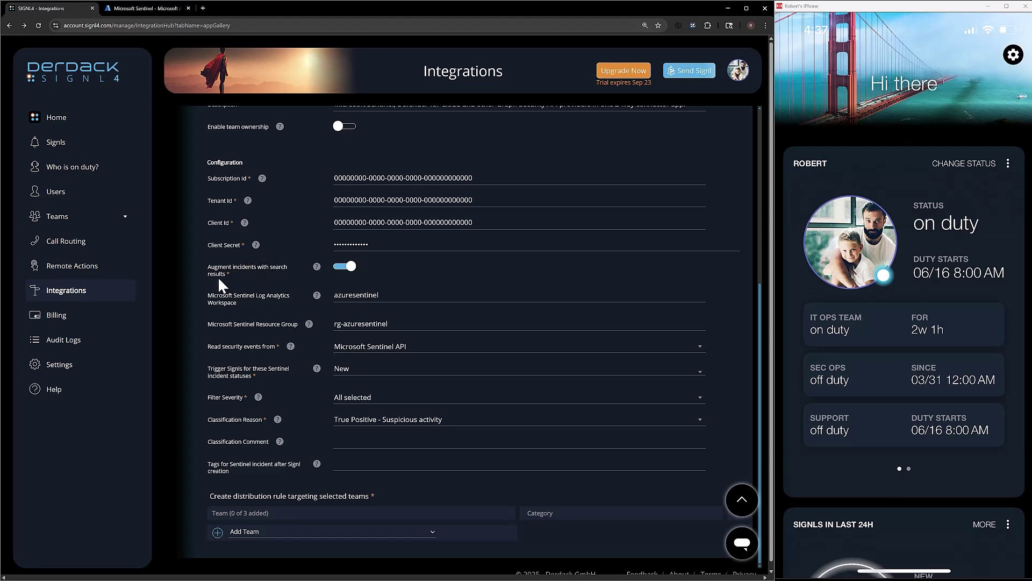
mouse_move(316, 270)
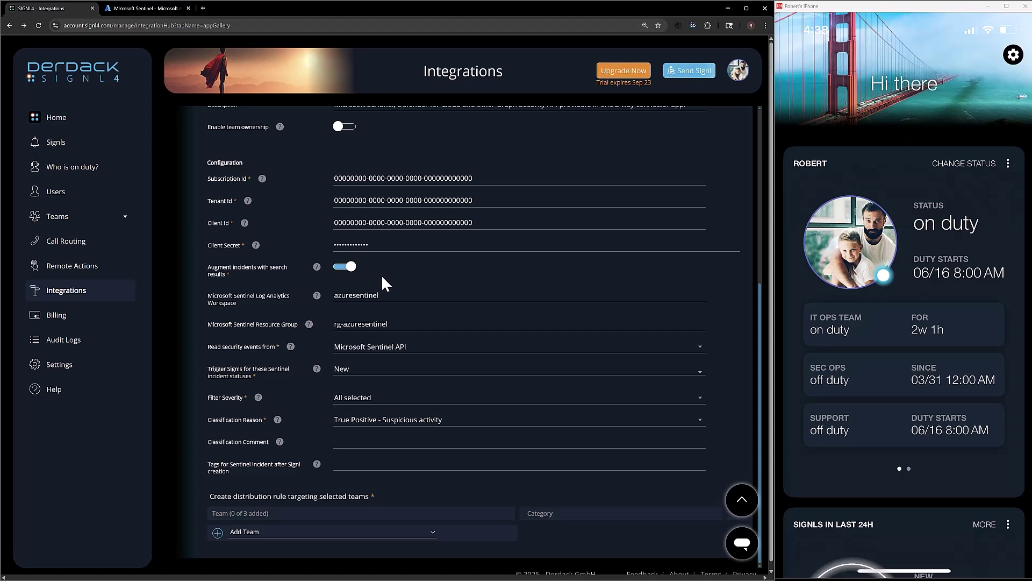
left_click(351, 266)
left_click(394, 324)
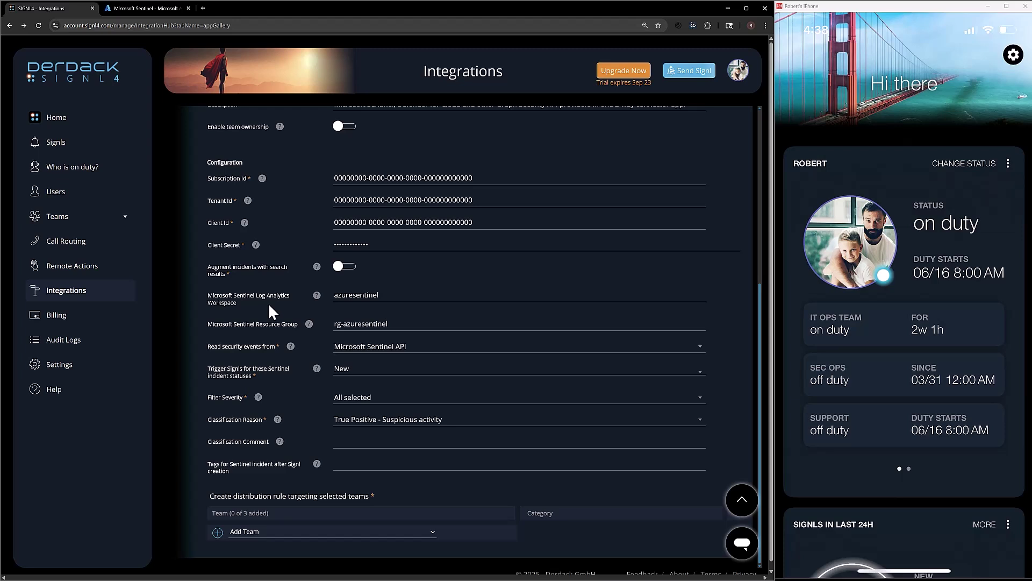
Check the Microsoft Sentinel Log Analytics workspace and resource group entries in the configuration
double_click(393, 296)
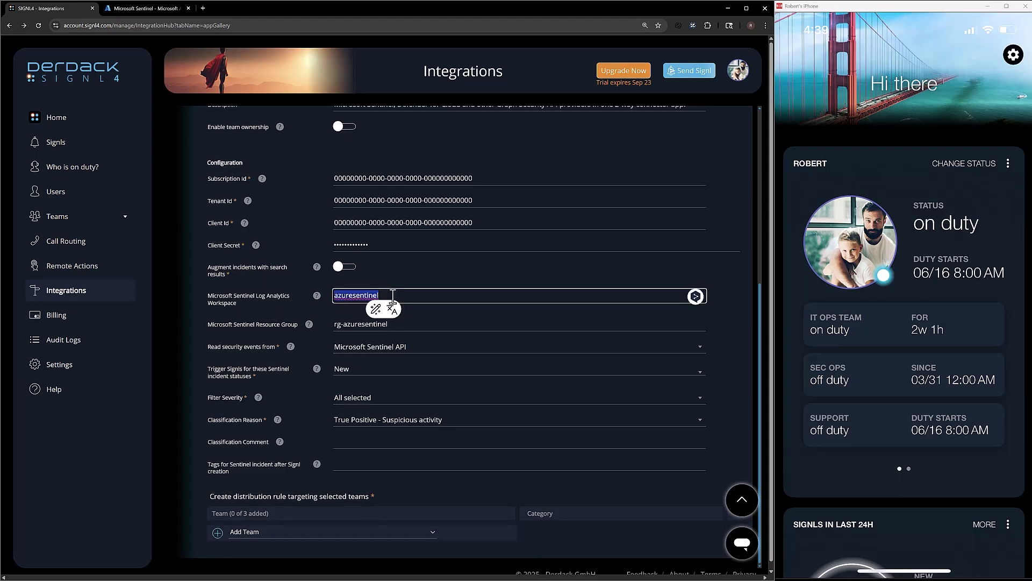
left_click(437, 283)
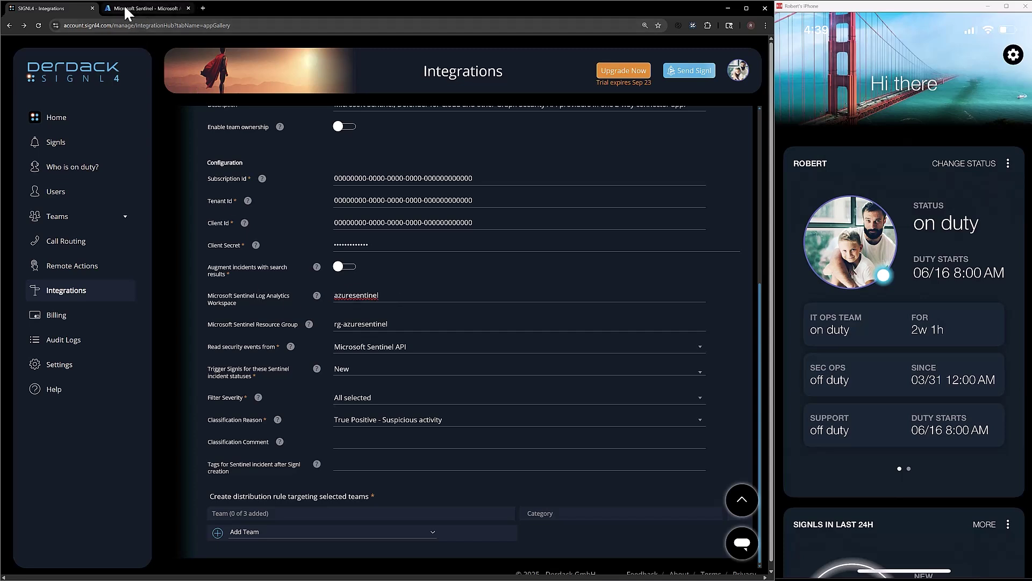
mouse_move(124, 8)
double_click(359, 297)
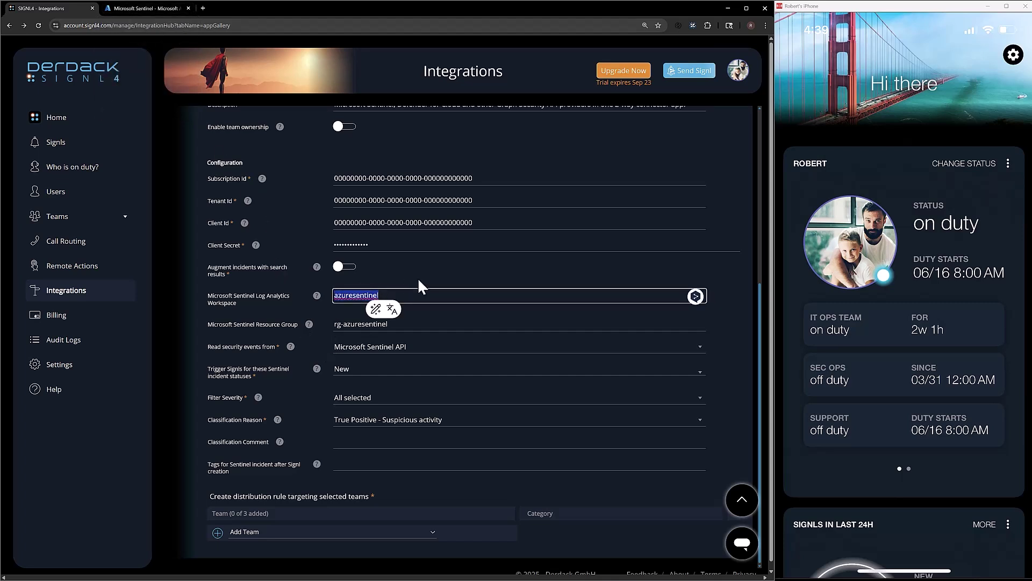
left_click(401, 286)
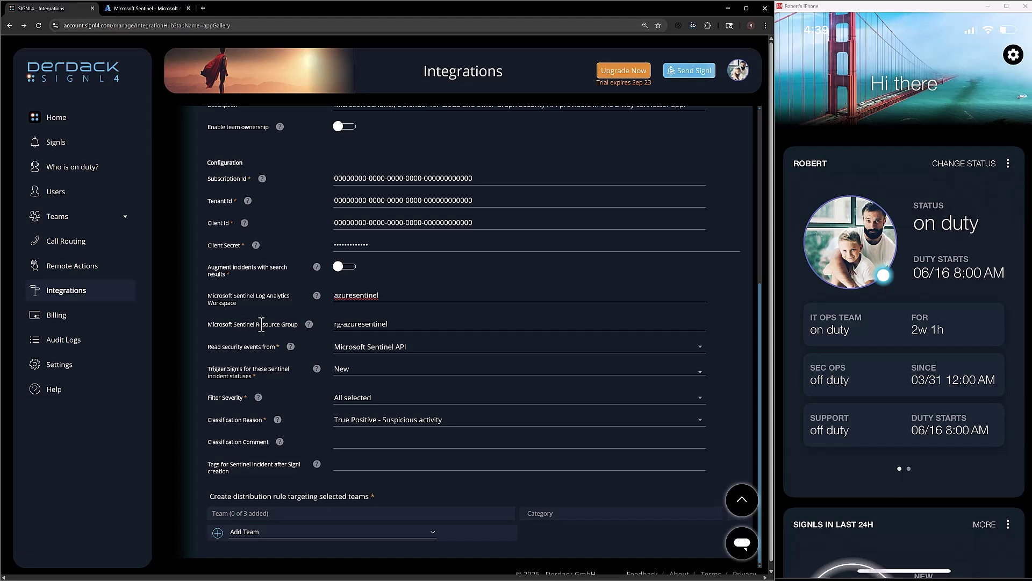
left_click_drag(388, 325, 338, 328)
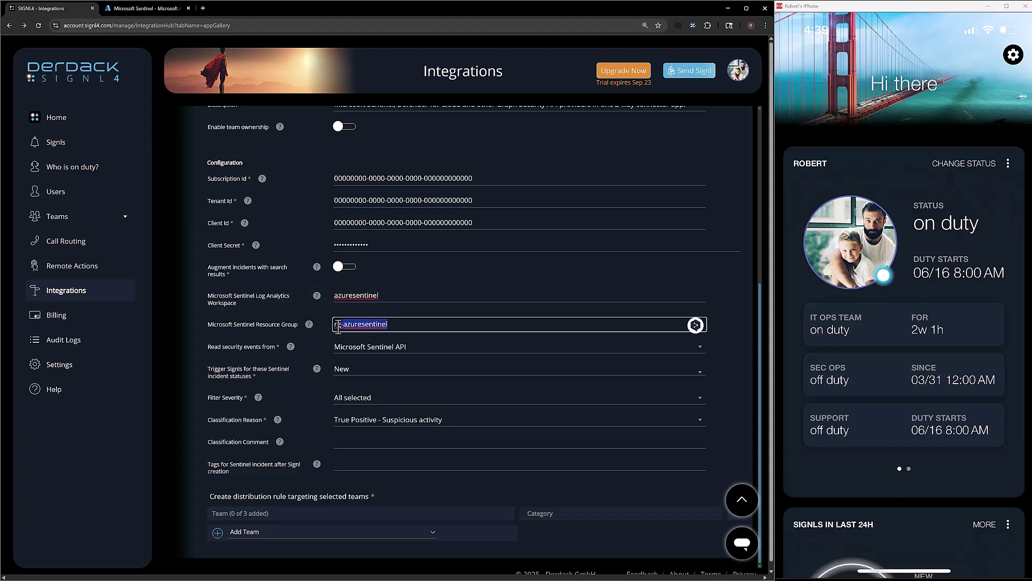
left_click(272, 328)
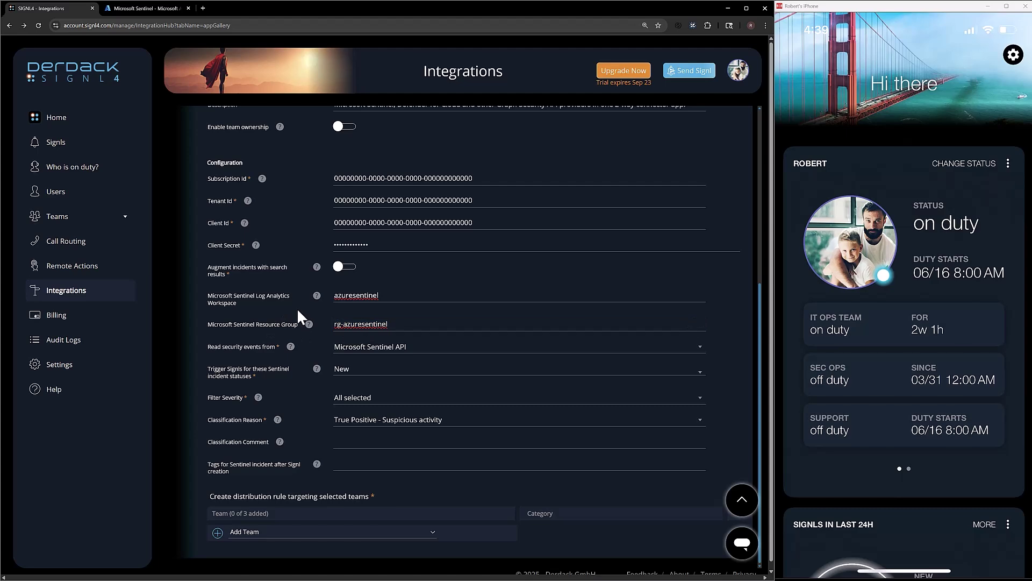
Keep Microsoft Sentinel API as the security event source and add Active to the incident statuses that trigger Signls
scroll(267, 329, "down", 1)
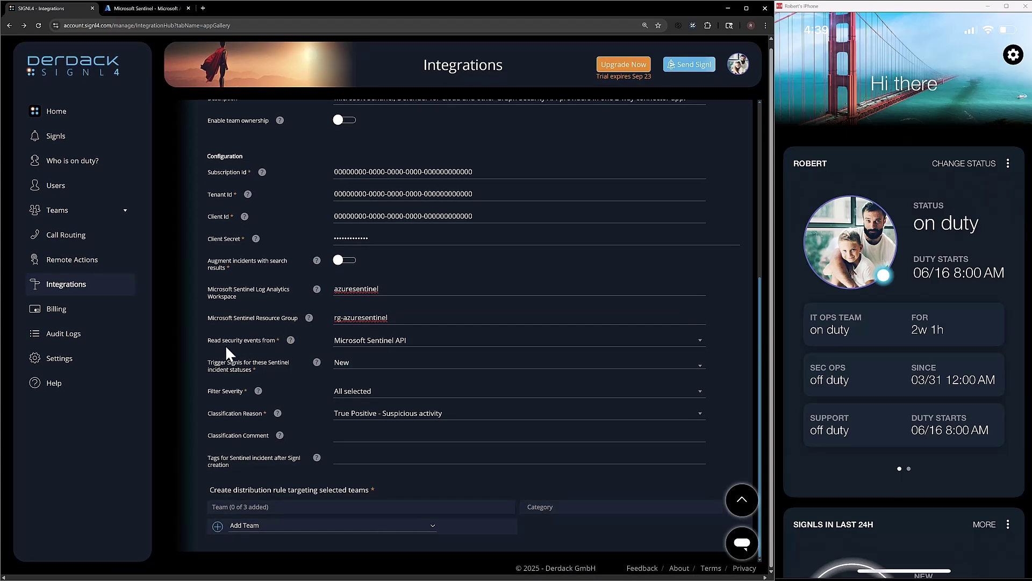
left_click(373, 342)
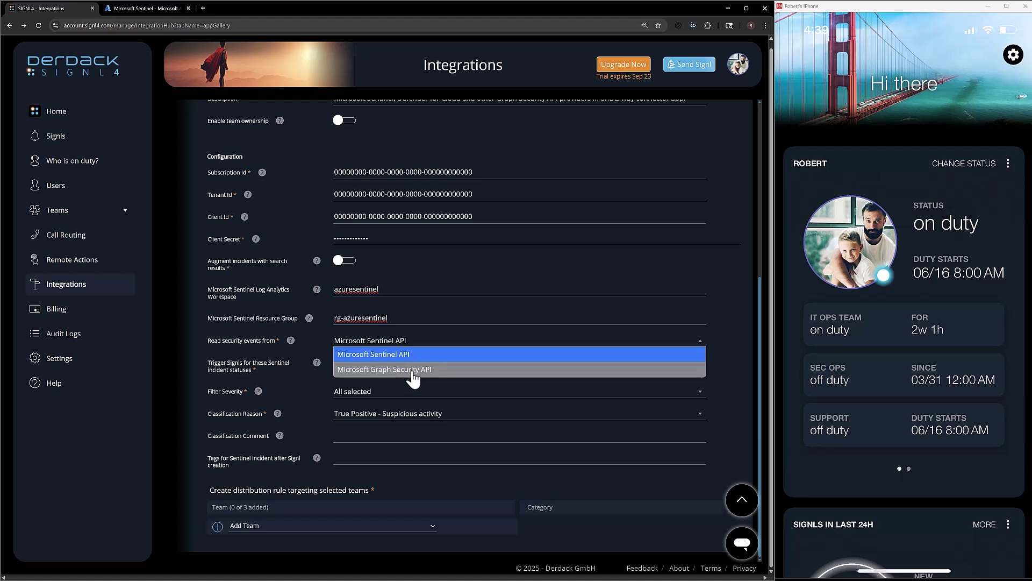
left_click(392, 355)
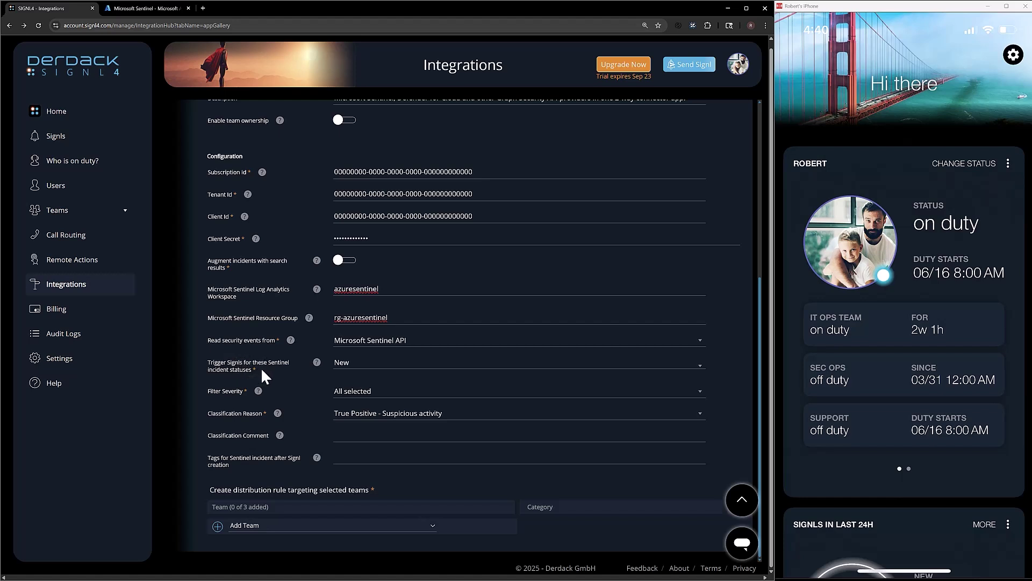
left_click(361, 369)
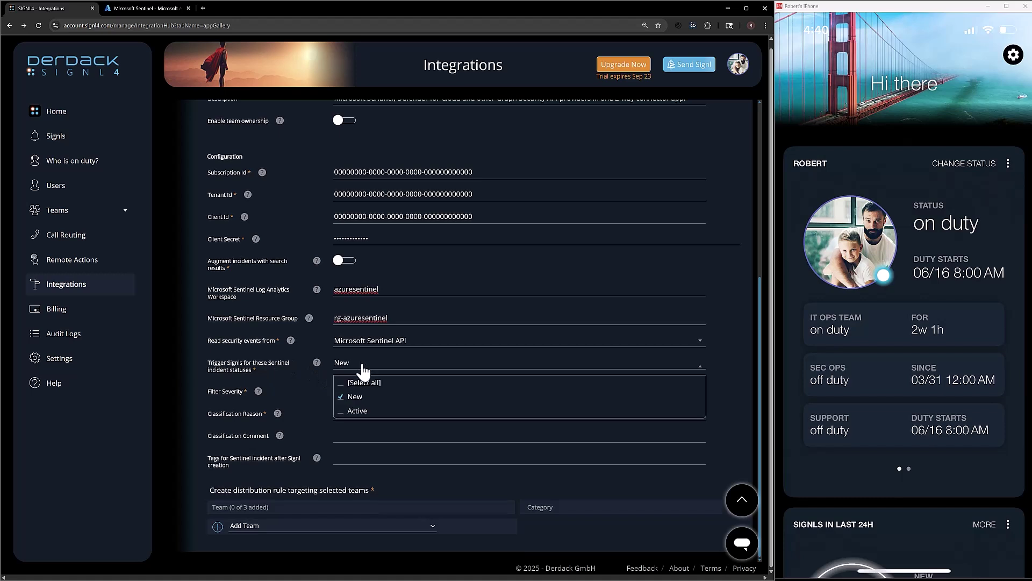
left_click(340, 411)
left_click(313, 379)
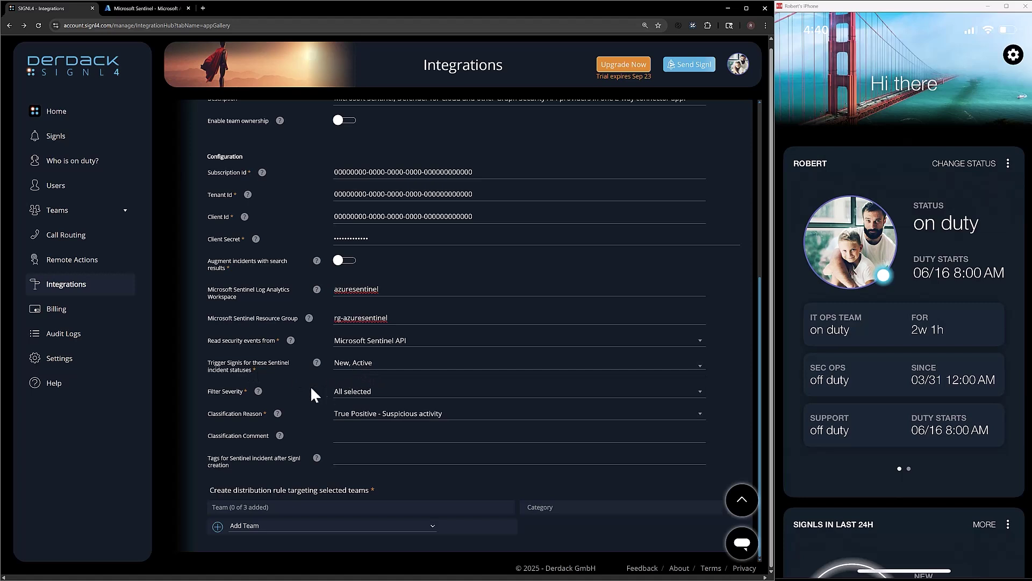
Limit the severity filter to Medium and High, and set the classification reason to Undetermined
left_click(353, 392)
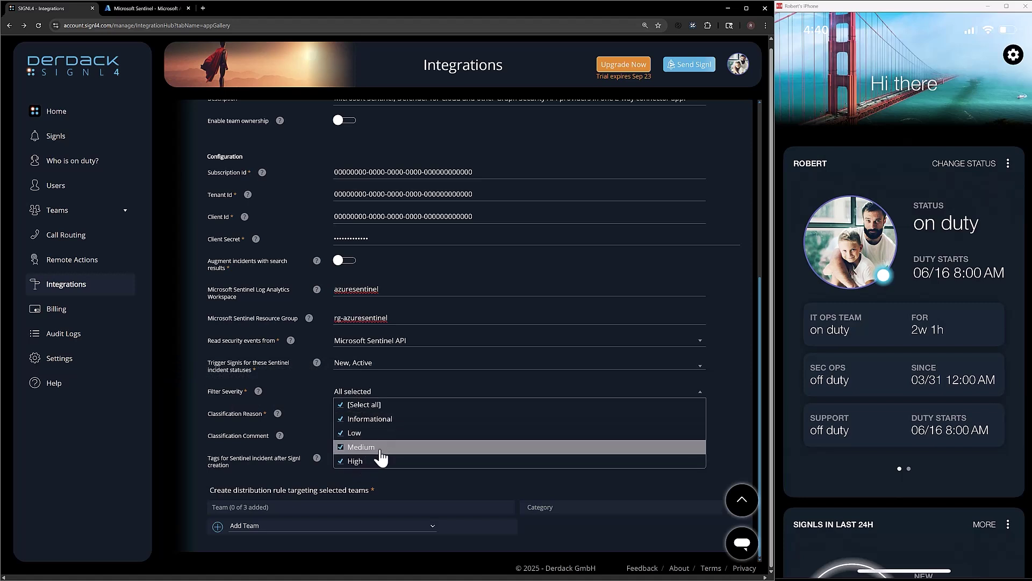
left_click(345, 422)
left_click(343, 433)
left_click(340, 418)
left_click(343, 436)
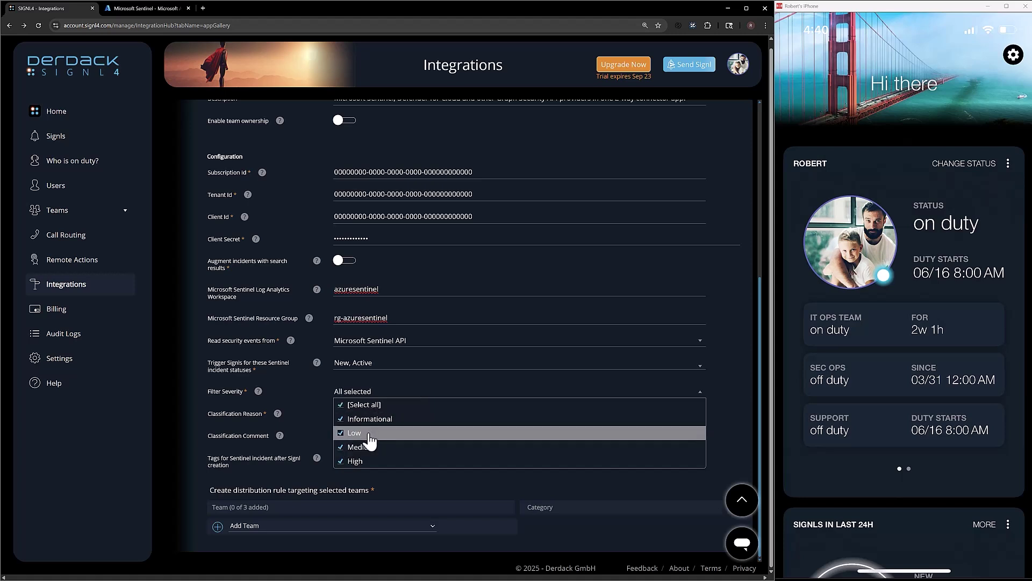
left_click(347, 419)
left_click(347, 433)
left_click(302, 383)
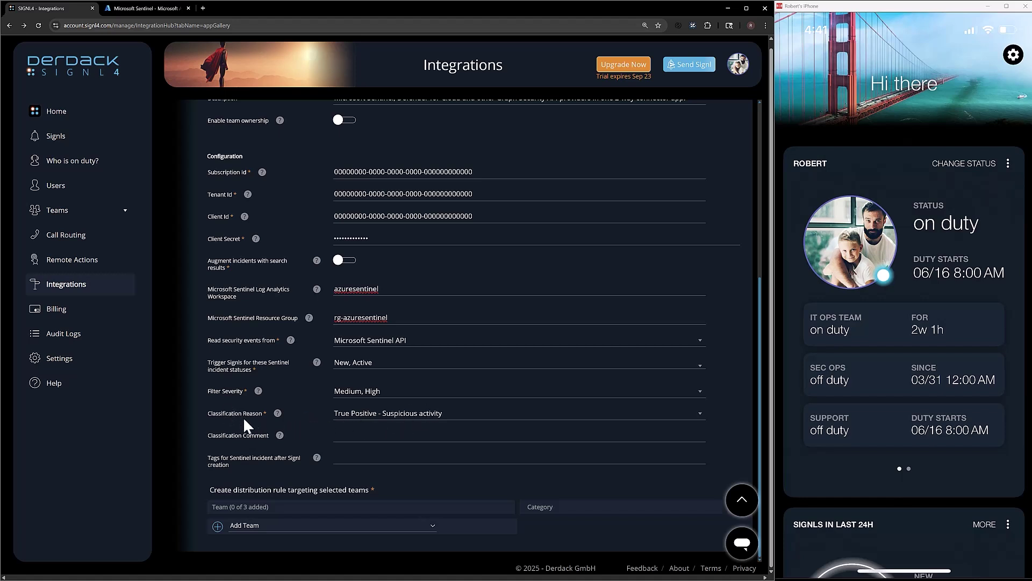
left_click(364, 421)
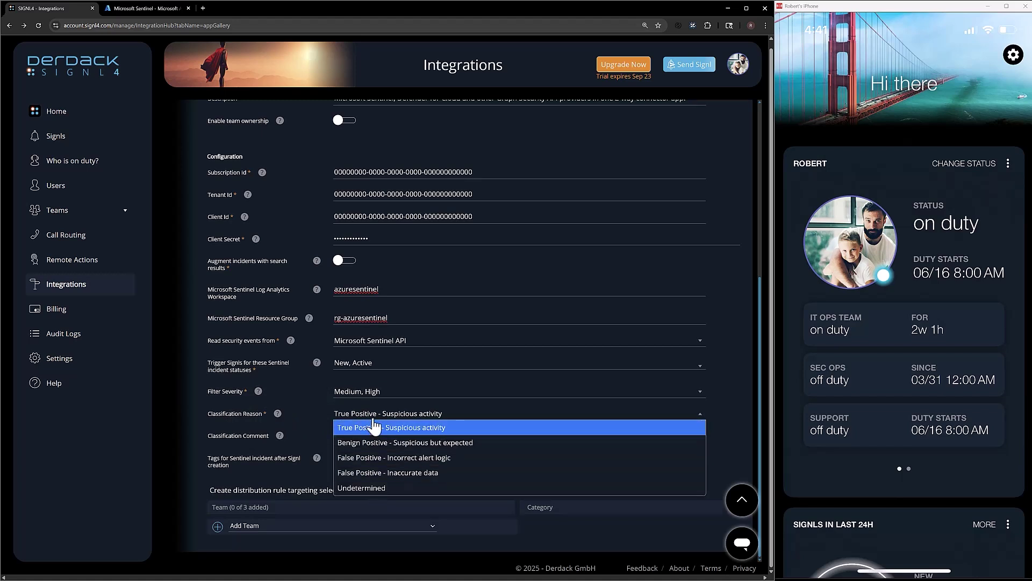
left_click(370, 487)
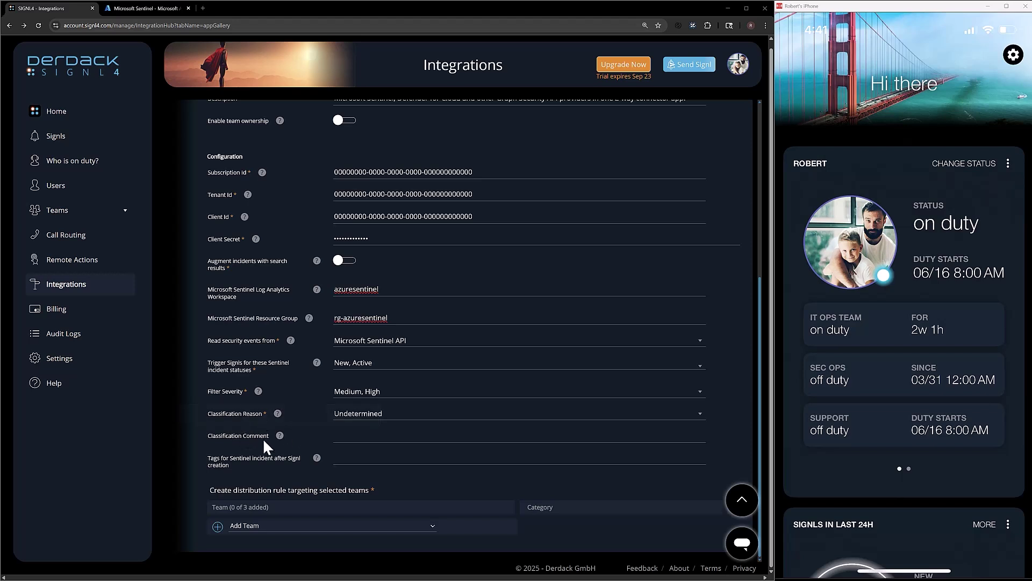
Try True Positive - Suspicious activity as the classification reason and restore it to Undetermined
left_click(355, 416)
left_click(355, 428)
left_click(355, 423)
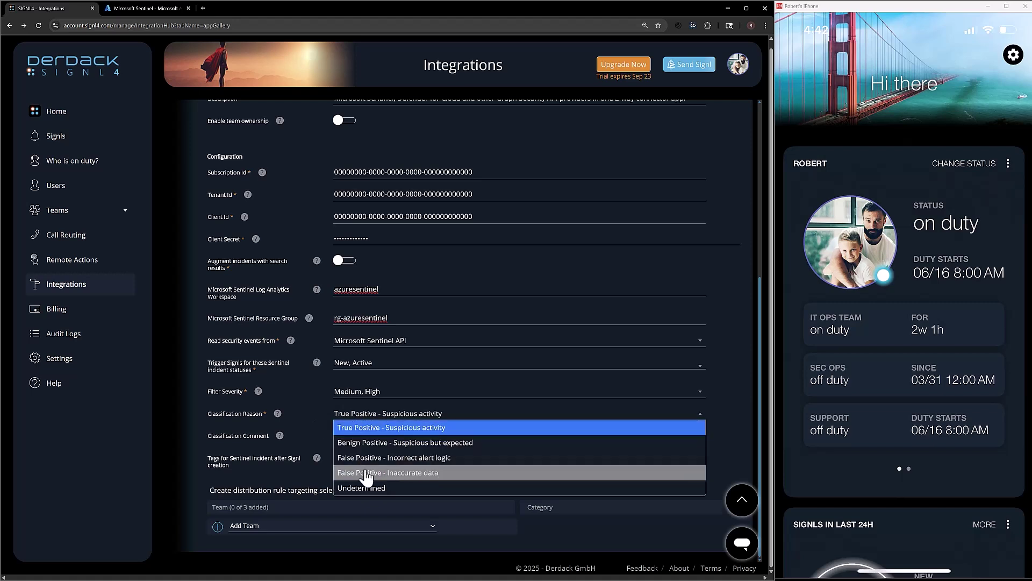
left_click(367, 487)
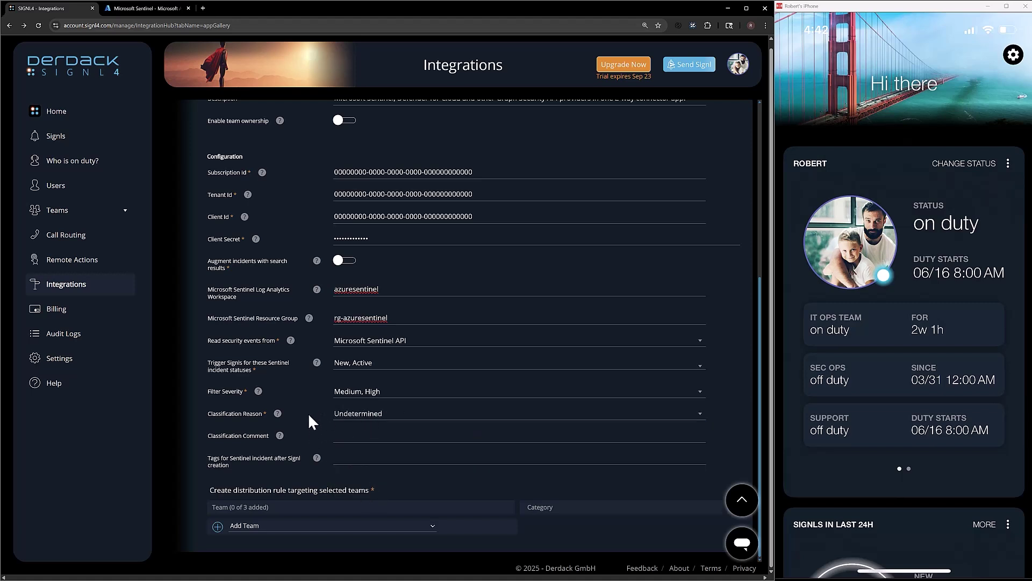
Leave the classification comment blank and enter Signl4 as the tag for Sentinel incidents after Signl creation
left_click(466, 433)
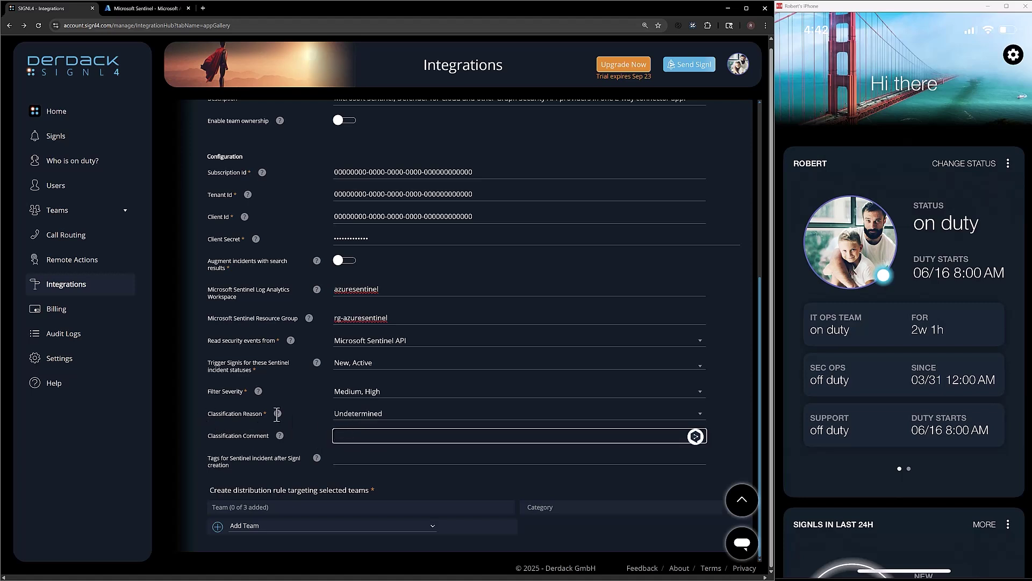
left_click(356, 457)
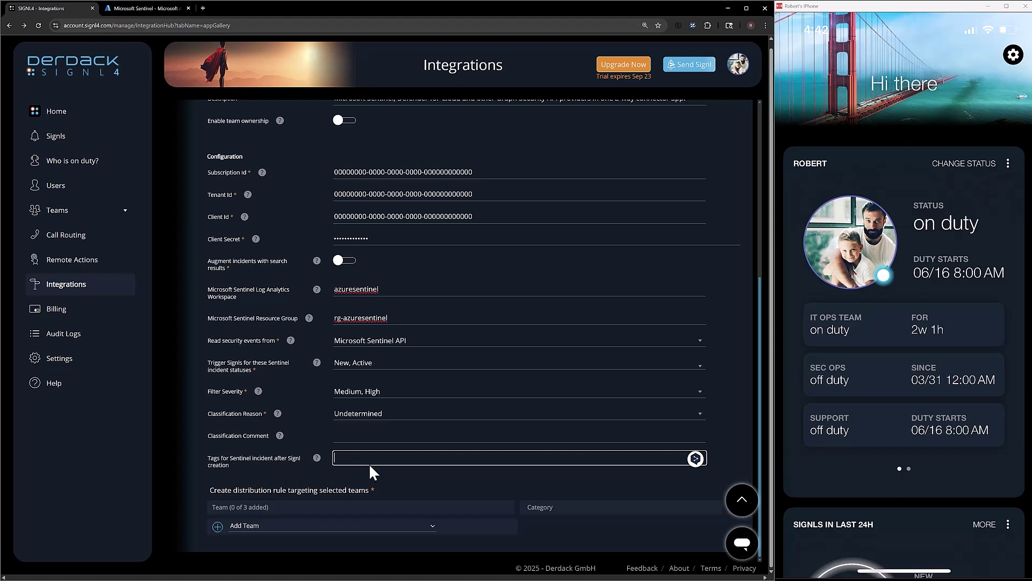
type("Signl4")
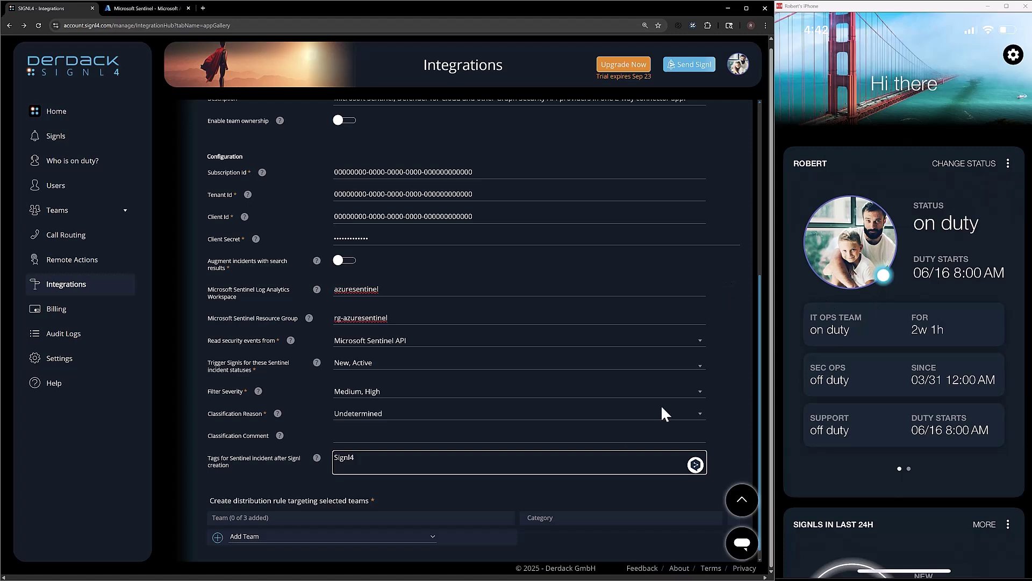
left_click_drag(363, 459, 326, 457)
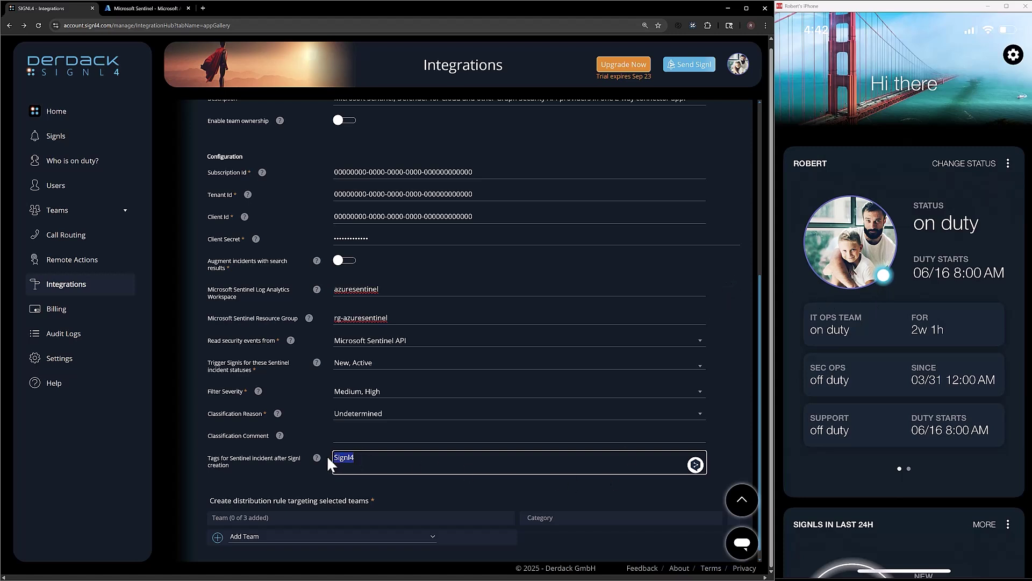
left_click(399, 463)
left_click(359, 461)
left_click(304, 454)
Add IT Ops Team as a target team of the integration's distribution rule
scroll(304, 454, "down", 1)
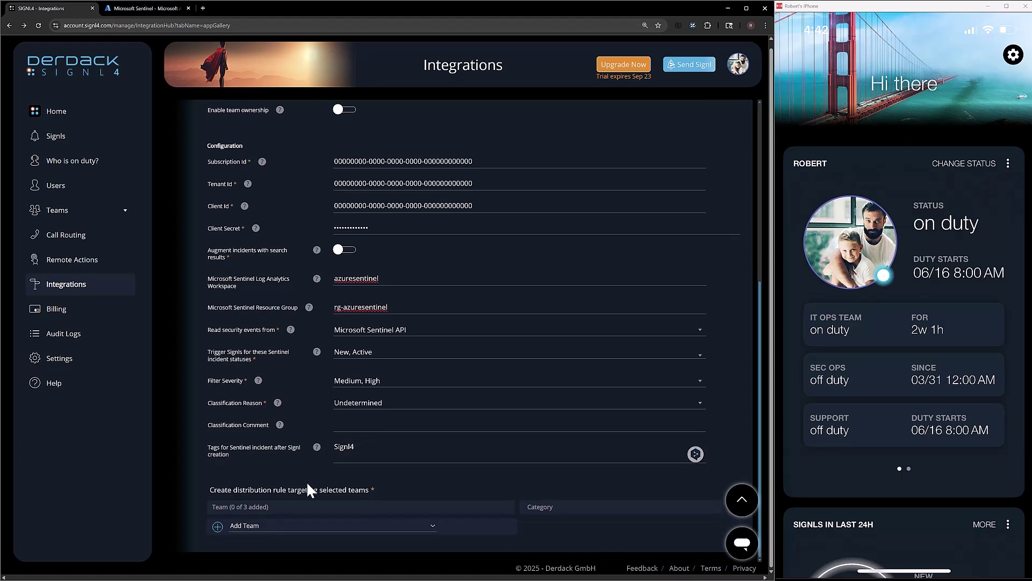
left_click(283, 529)
left_click(264, 534)
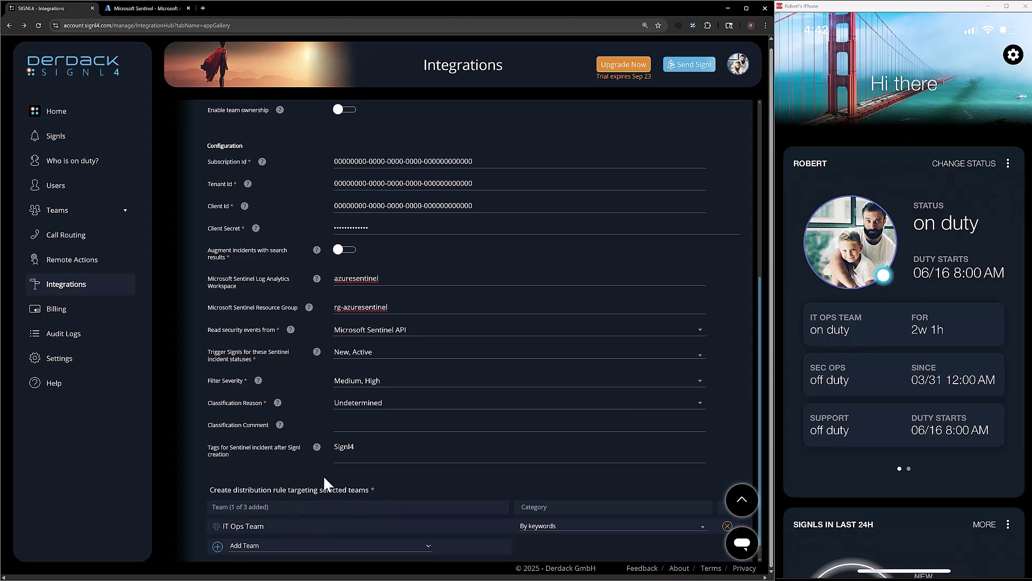
Open the already installed Microsoft Sentinel integration and check its configuration, including the resource group
scroll(323, 475, "up", 5)
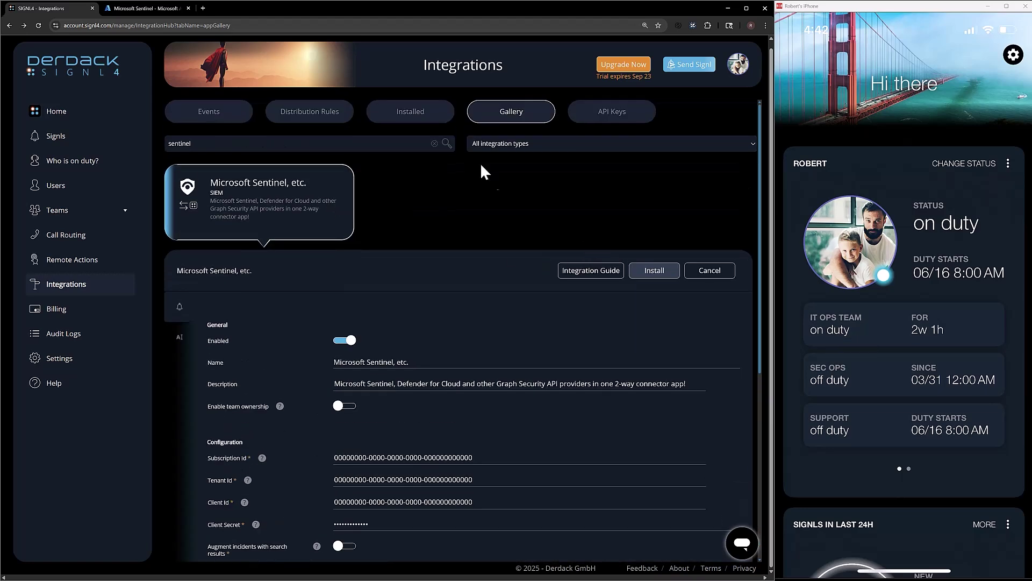
left_click(402, 113)
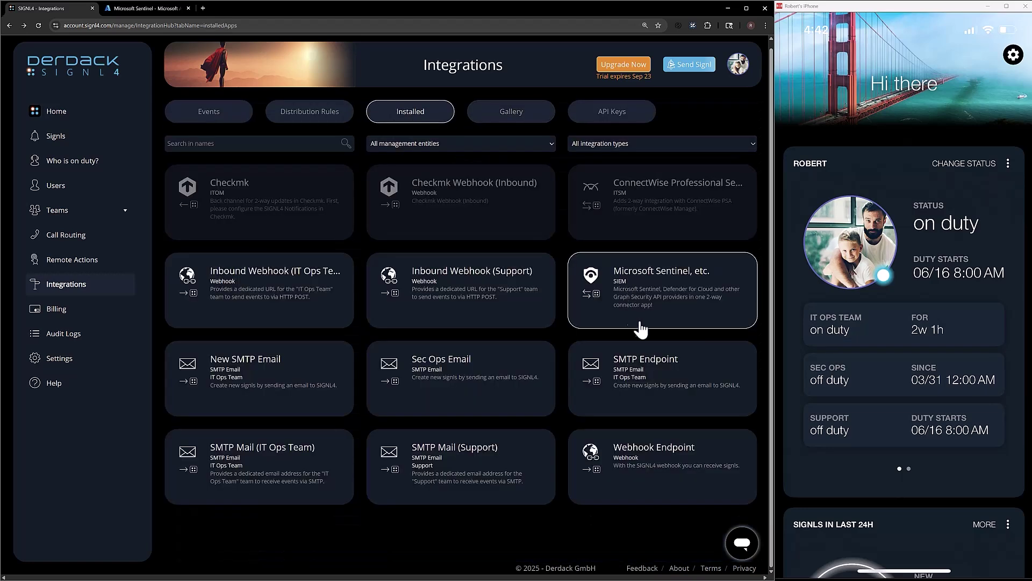
left_click(638, 299)
scroll(297, 338, "down", 5)
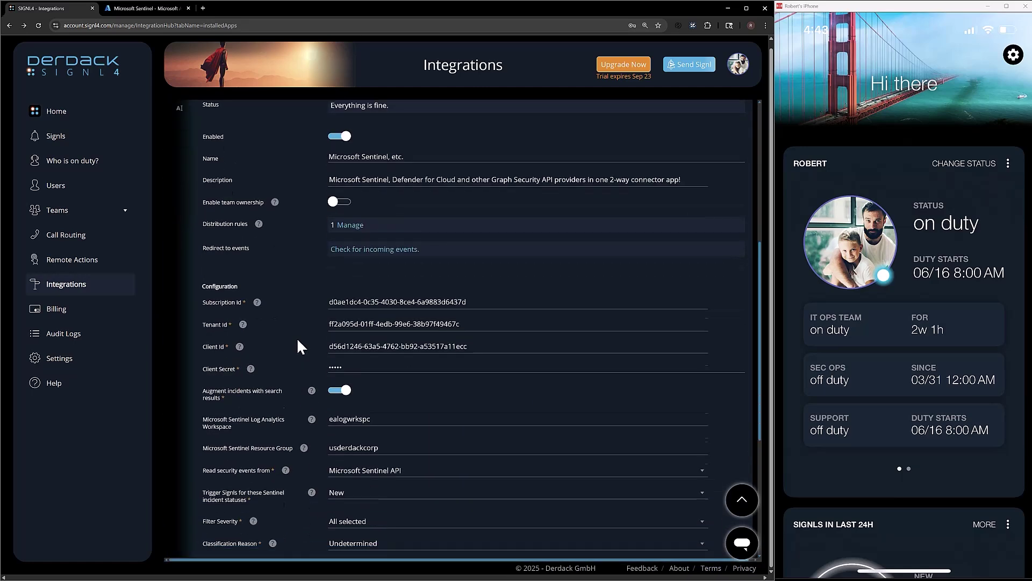
scroll(311, 312, "down", 3)
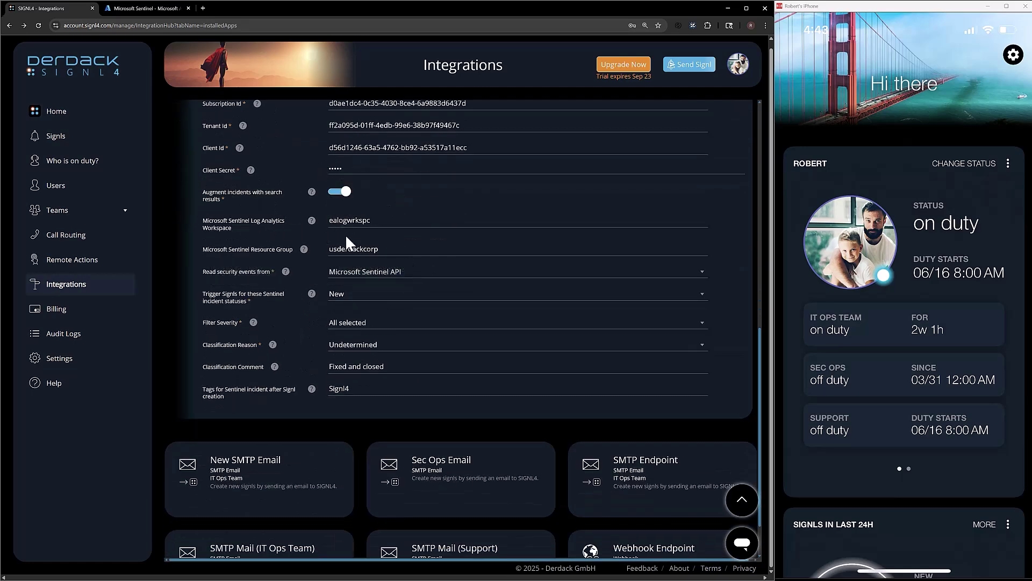
left_click(367, 249)
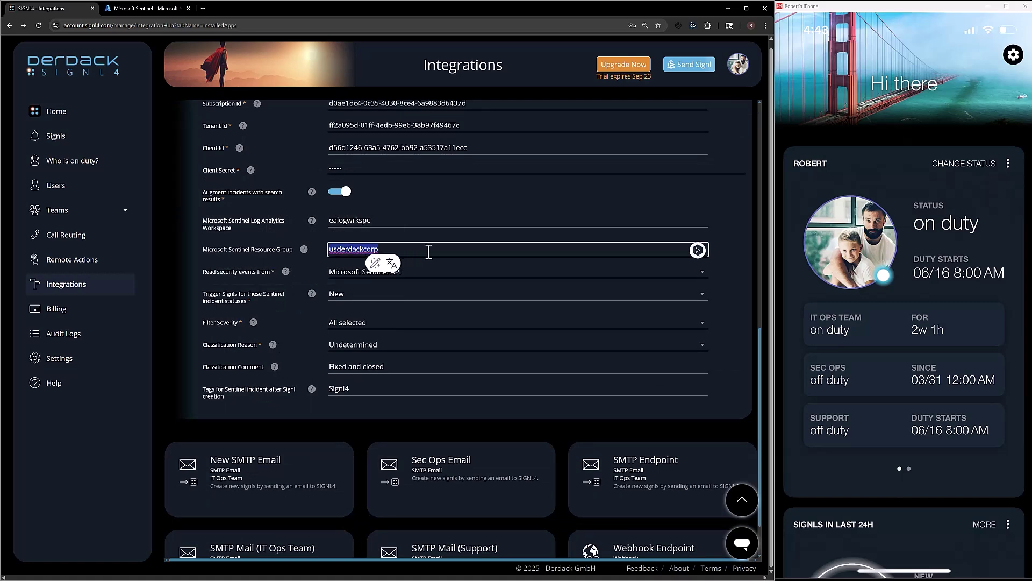
scroll(359, 300, "down", 2)
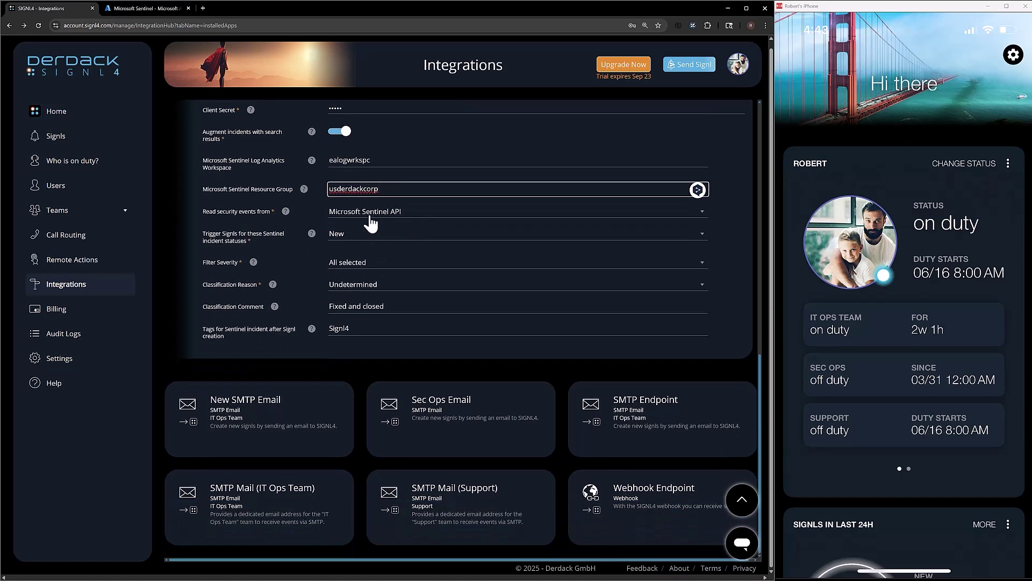
Add Active to the incident statuses that trigger Signls in the installed integration, keeping all severities selected
left_click(347, 234)
left_click(343, 275)
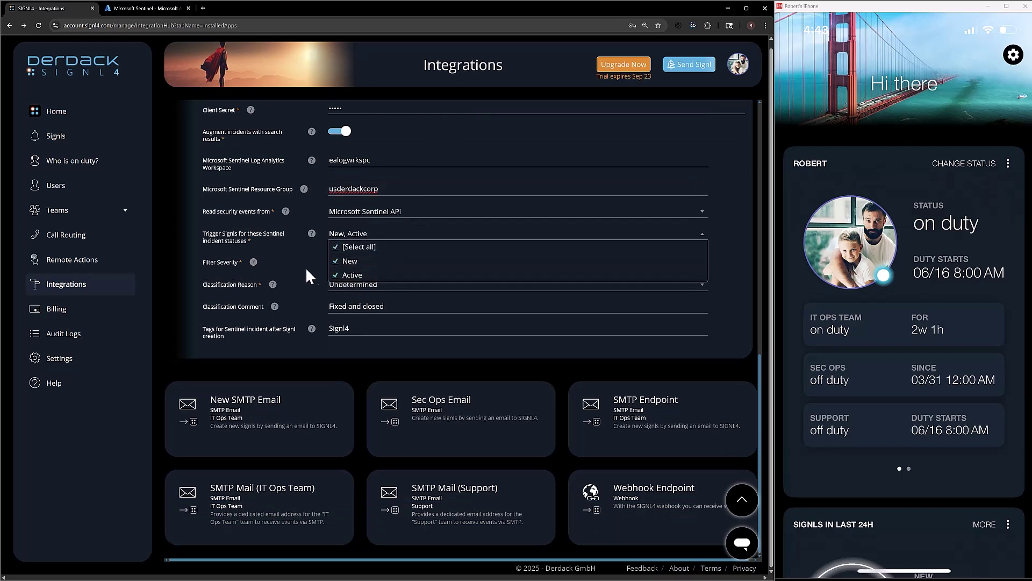
left_click(732, 266)
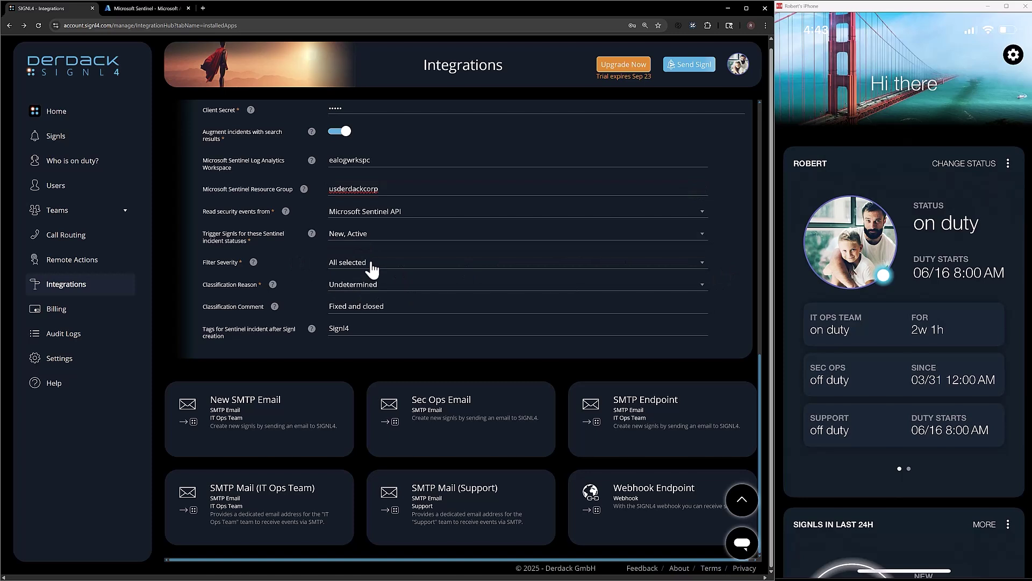
left_click(371, 267)
left_click(290, 253)
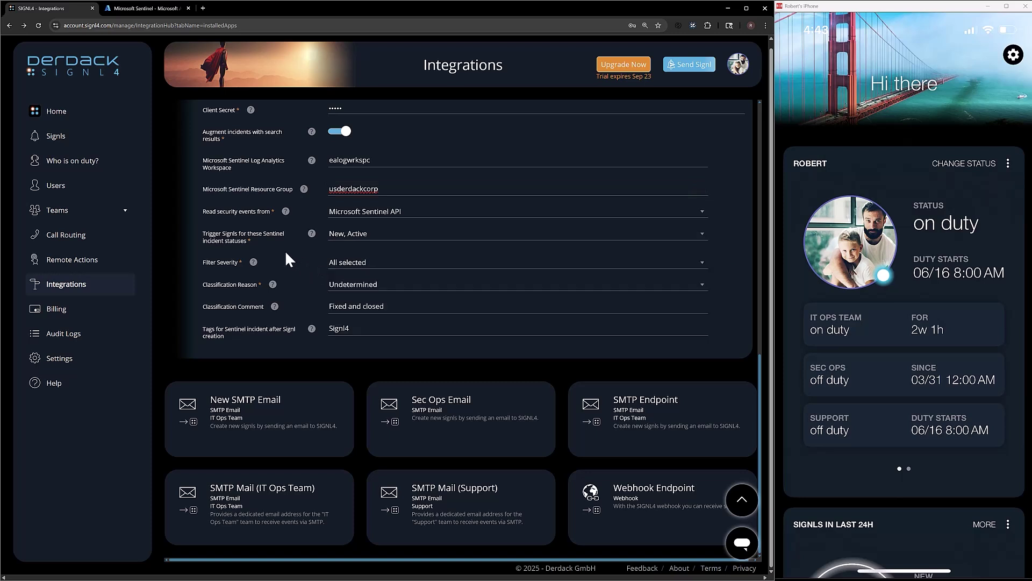
Set the classification reason to True Positive - Suspicious activity, keep the comment Fixed and closed, and save the integration
left_click(357, 288)
left_click(365, 298)
left_click_drag(391, 307, 306, 309)
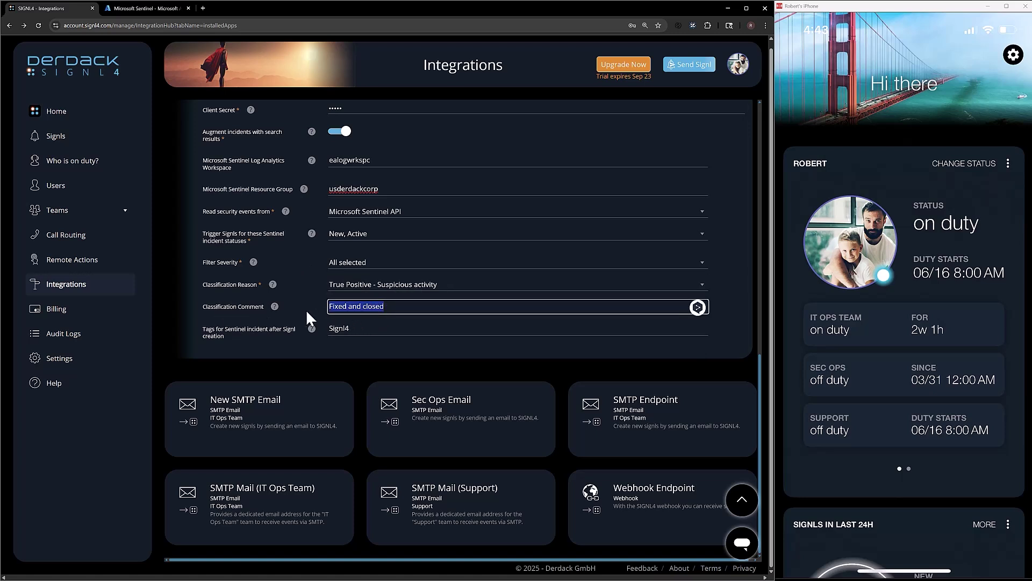
left_click(317, 342)
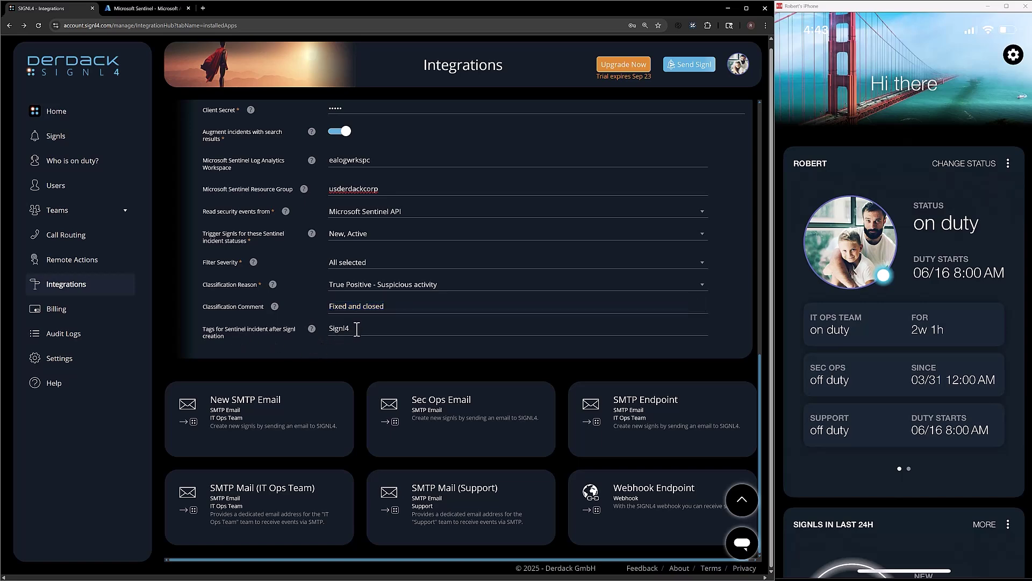
scroll(393, 333, "up", 8)
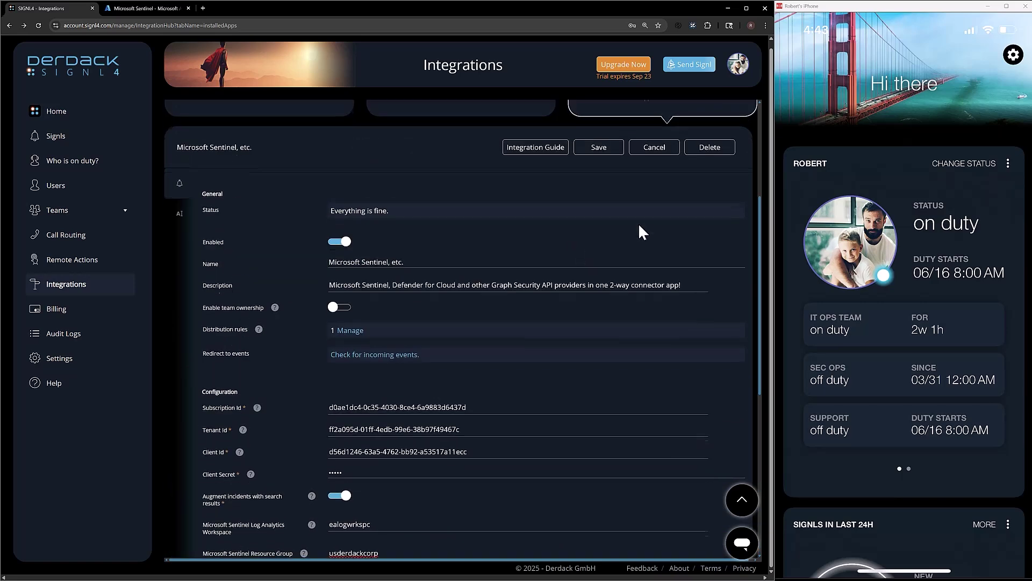
left_click(594, 235)
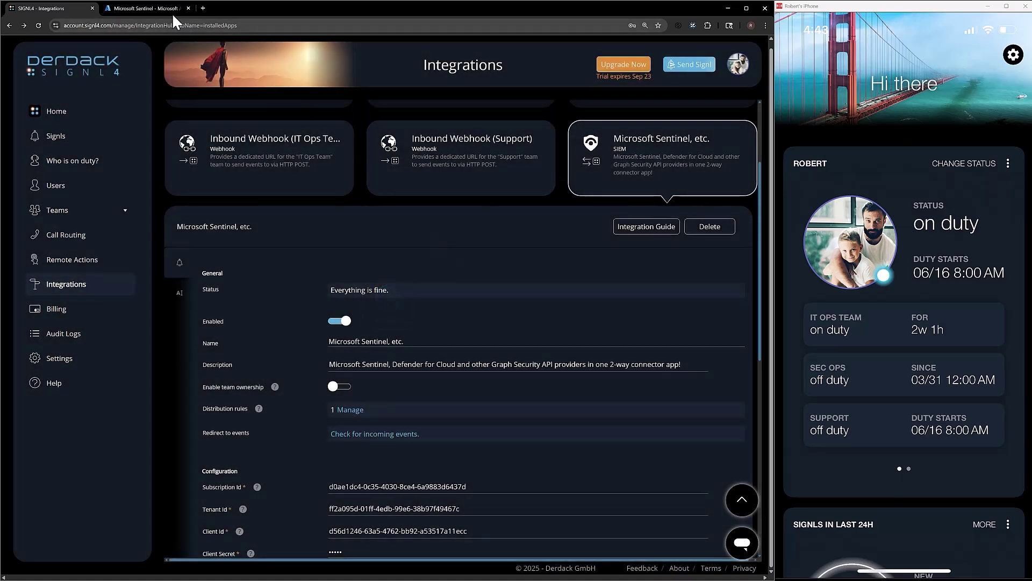
Switch to Microsoft Sentinel in Azure and create a New, Medium-severity incident titled Multiple failed logins detected
left_click(172, 13)
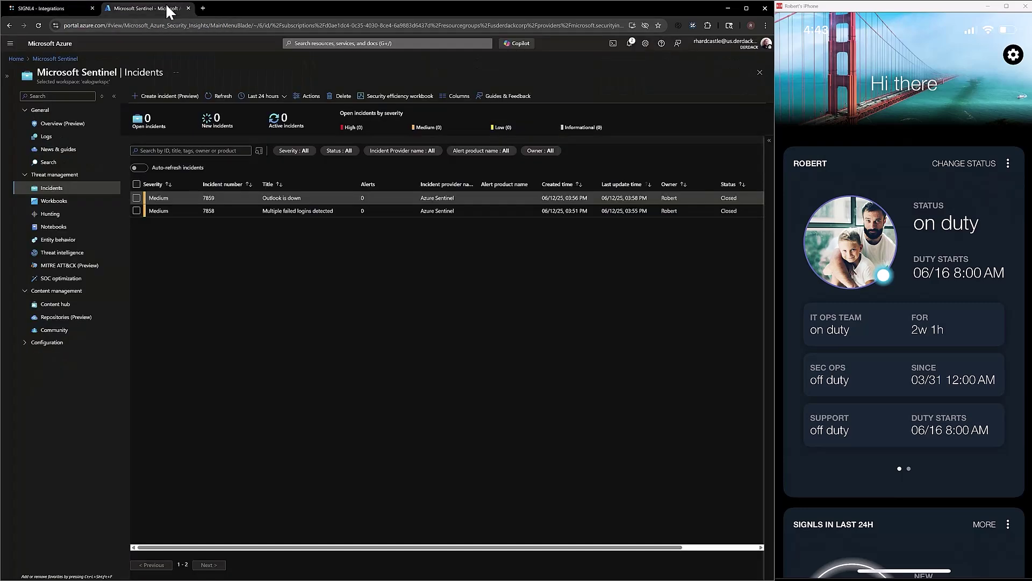
left_click(168, 99)
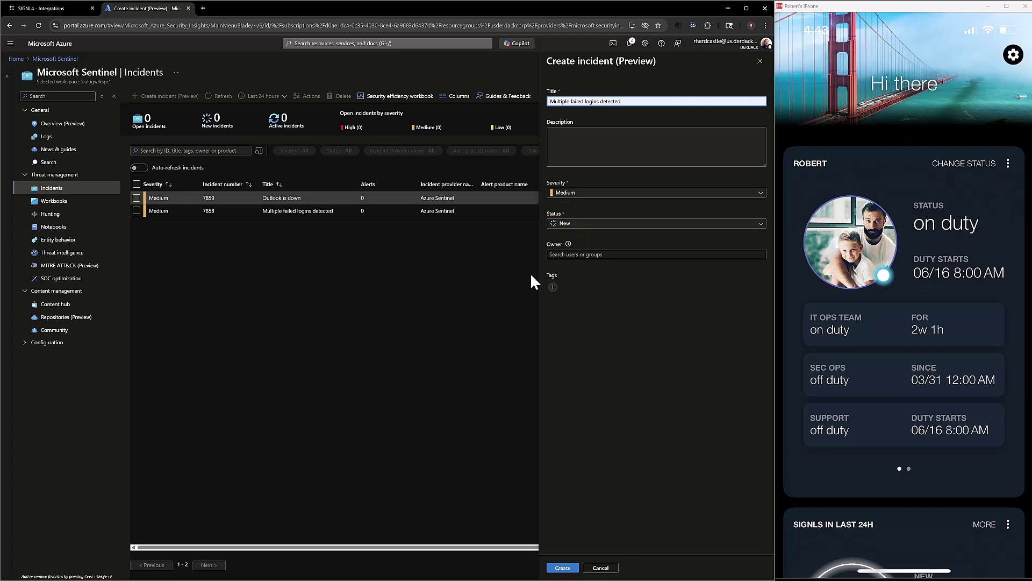
left_click(565, 569)
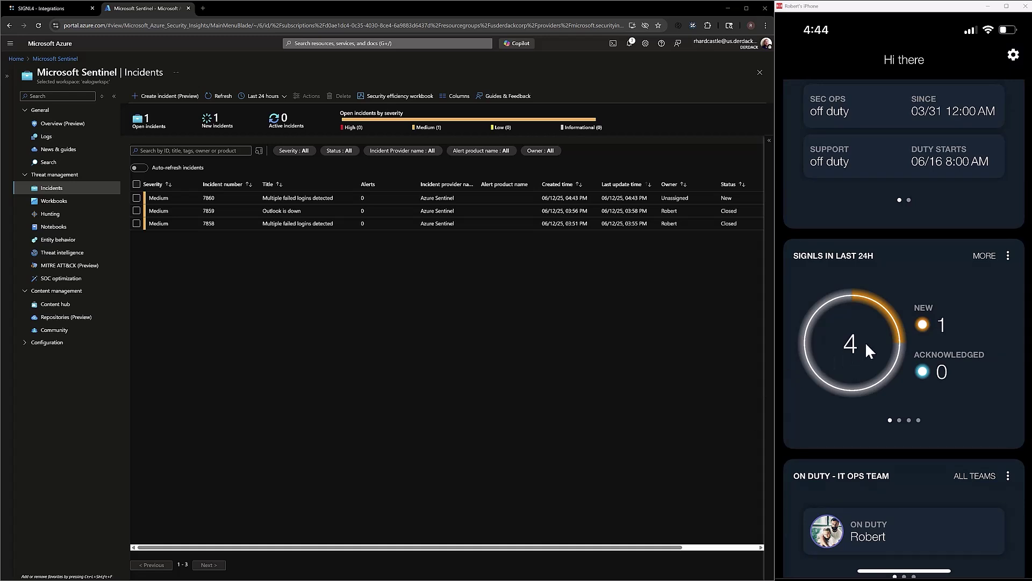
Open the new Signl in the SIGNL4 mobile app from the Signls of the last 24 hours
scroll(866, 341, "down", 2)
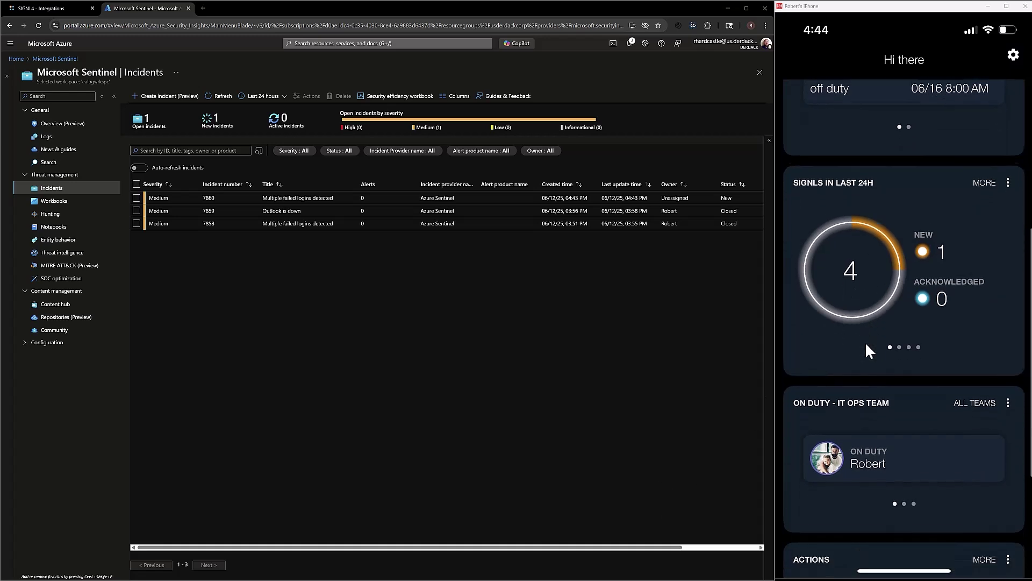
left_click(866, 341)
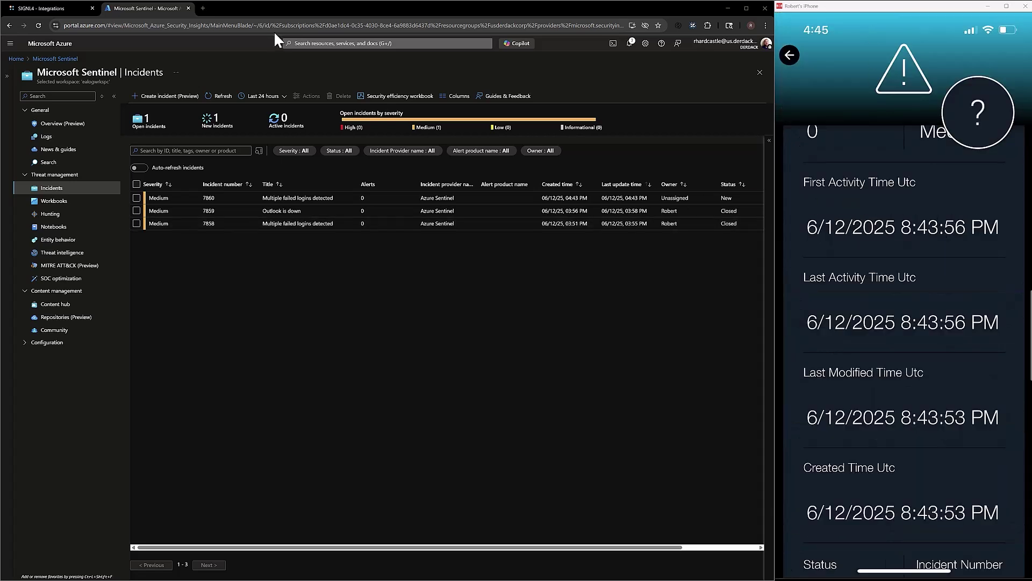
Check the new Multiple failed logins detected incident in Sentinel, refreshing the incidents list and reopening its details
left_click(215, 197)
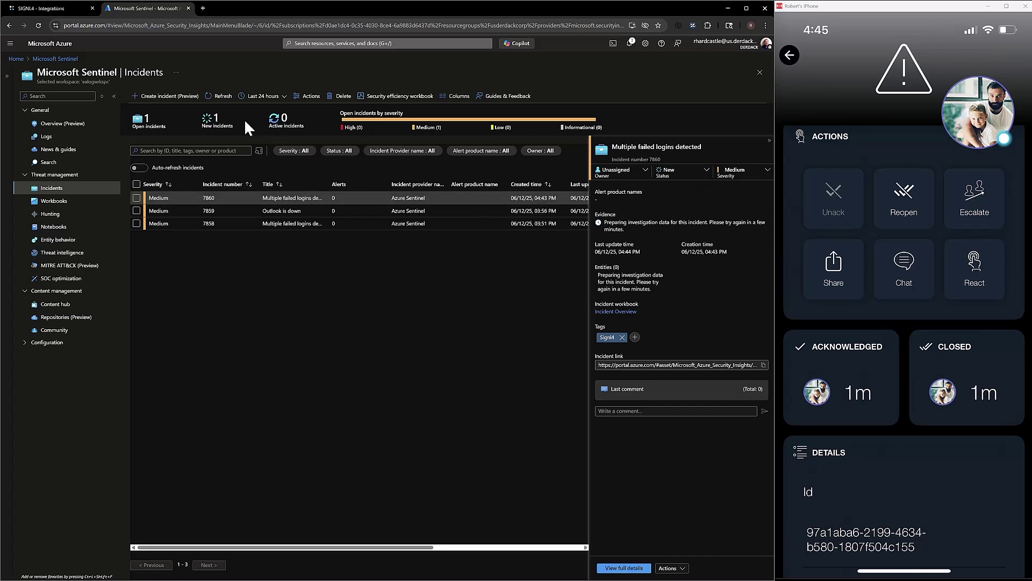
left_click(214, 98)
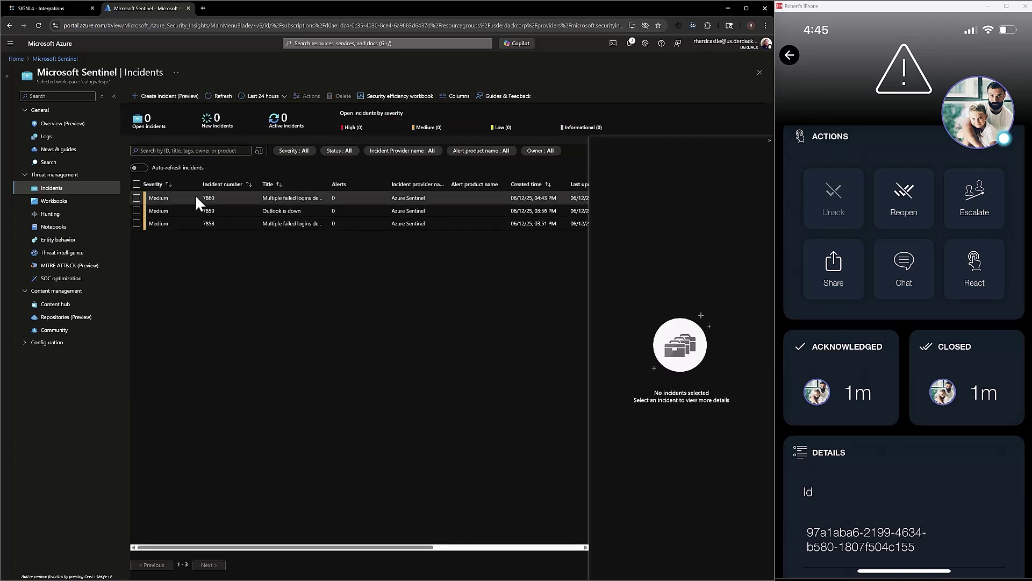
left_click(171, 198)
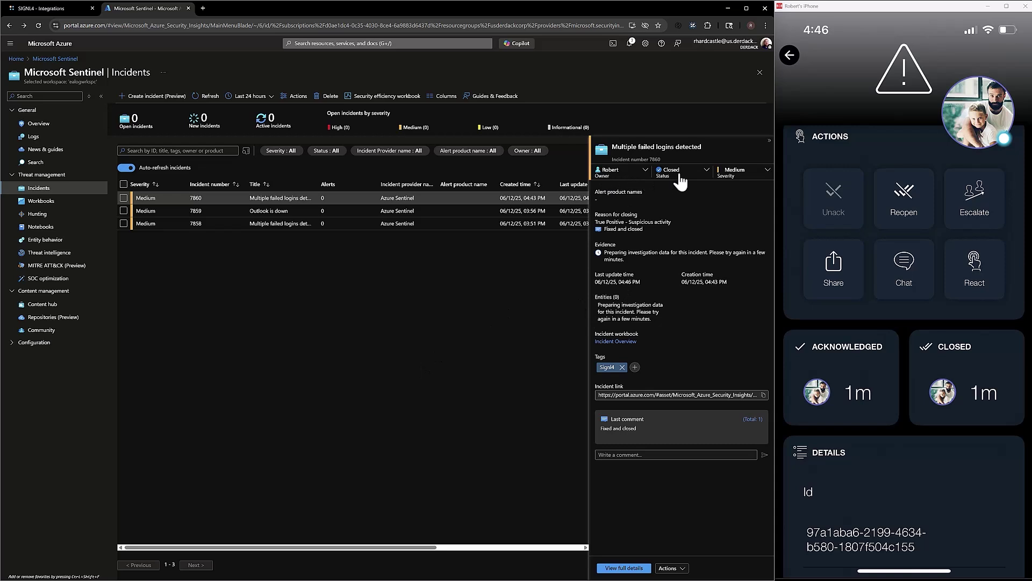
Examine the reason for closing and the closing comment in the incident's details
left_click_drag(644, 229, 603, 231)
left_click_drag(606, 222, 671, 224)
left_click(610, 232)
triple_click(607, 231)
left_click(616, 231)
Switch to SIGNL4 to review the Microsoft Sentinel integration's settings and return to the Sentinel incidents page
left_click(40, 7)
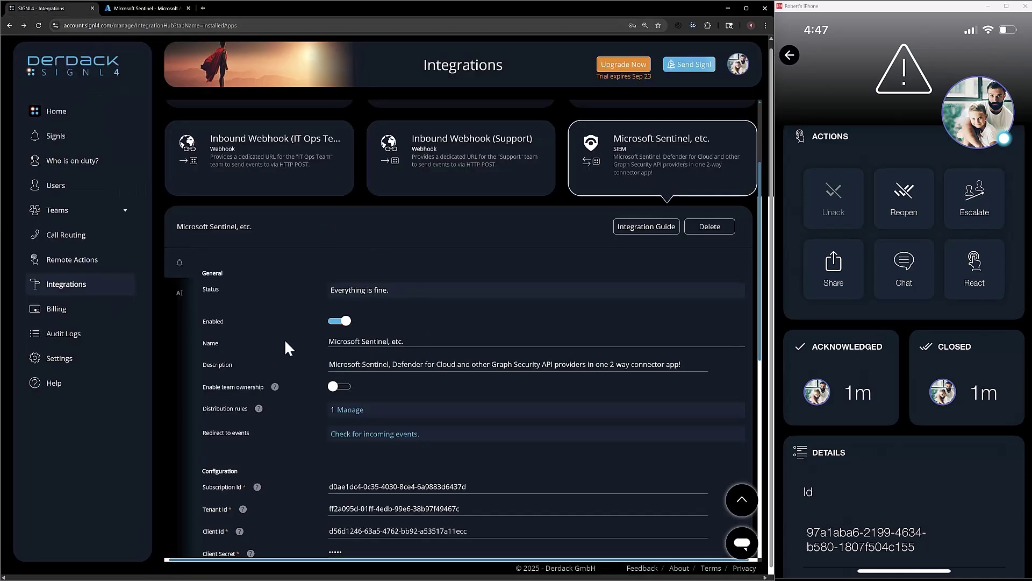
scroll(286, 345, "down", 5)
scroll(287, 345, "up", 5)
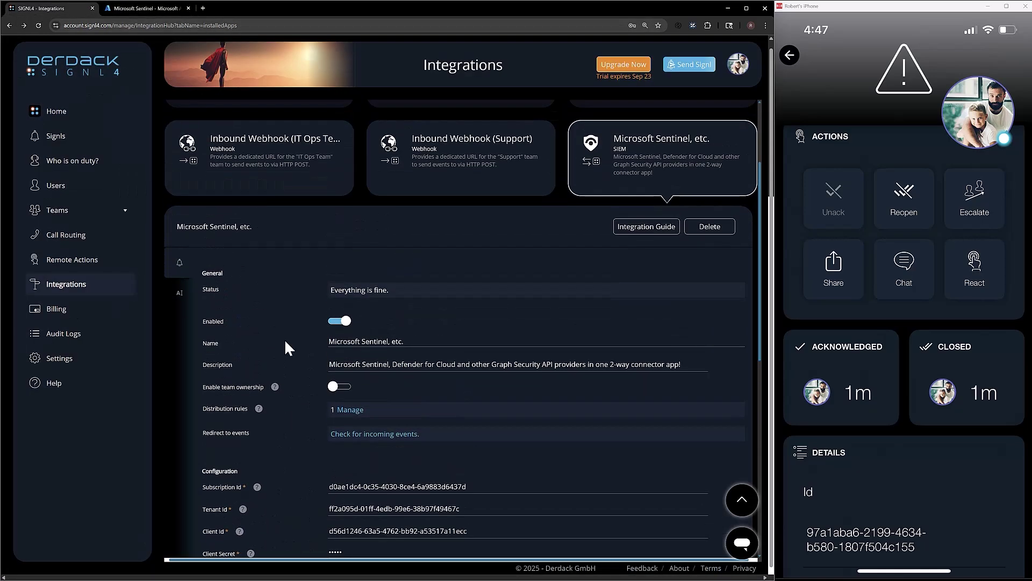
left_click(141, 13)
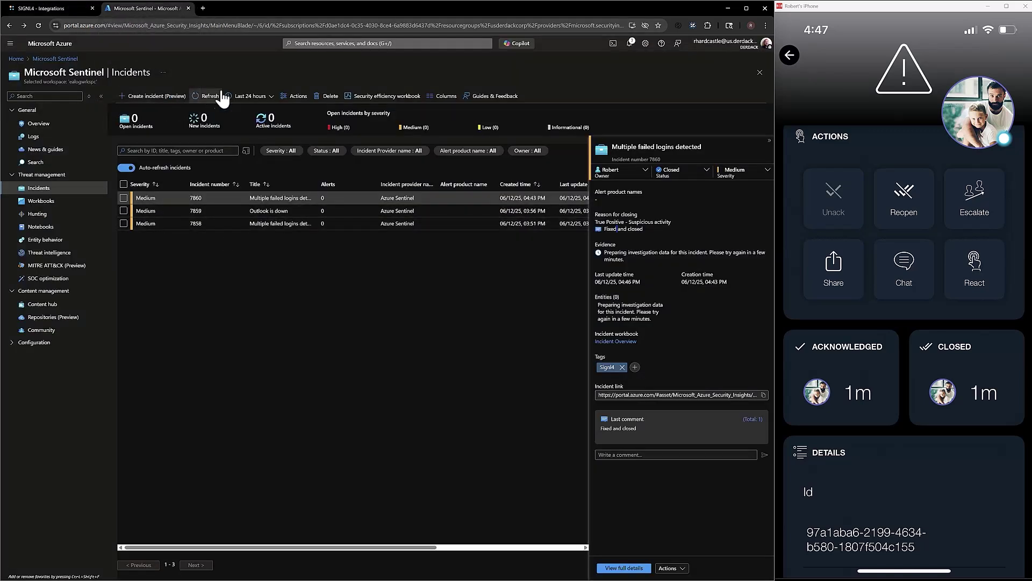